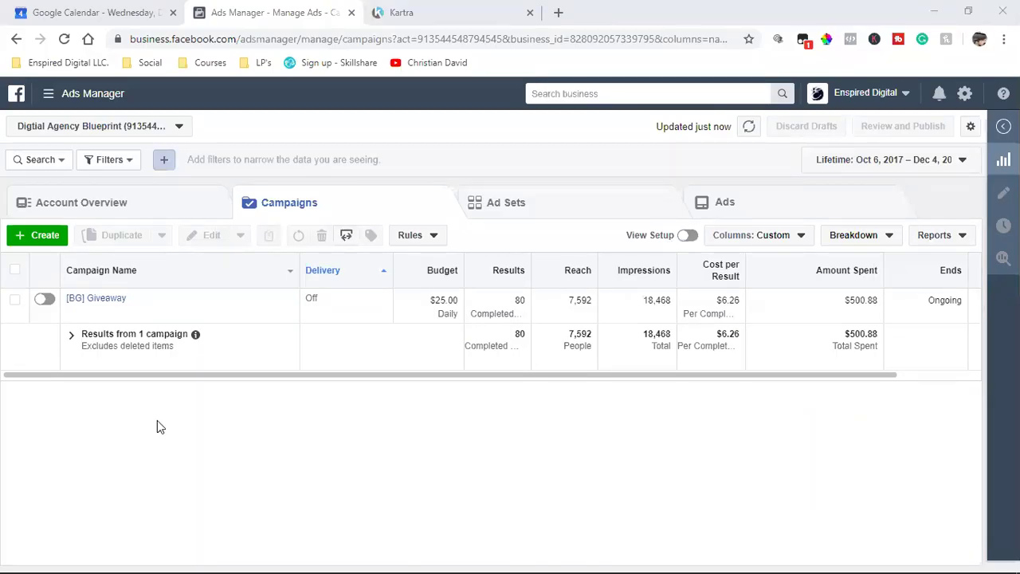
Switch to Kartra's My Pages list and scroll through the sidebar
key(XF86AudioRaiseVolume)
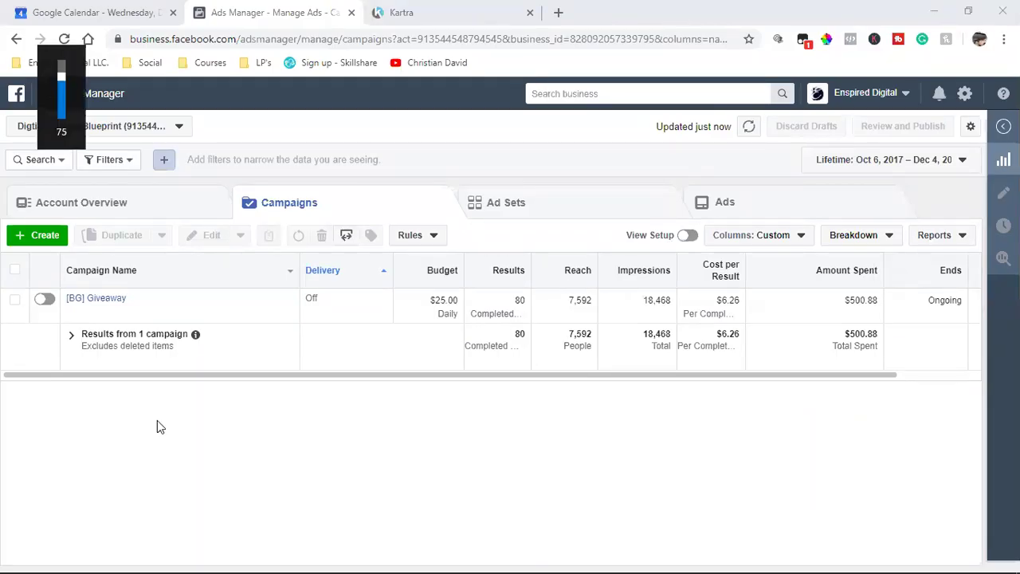
key(XF86AudioRaiseVolume)
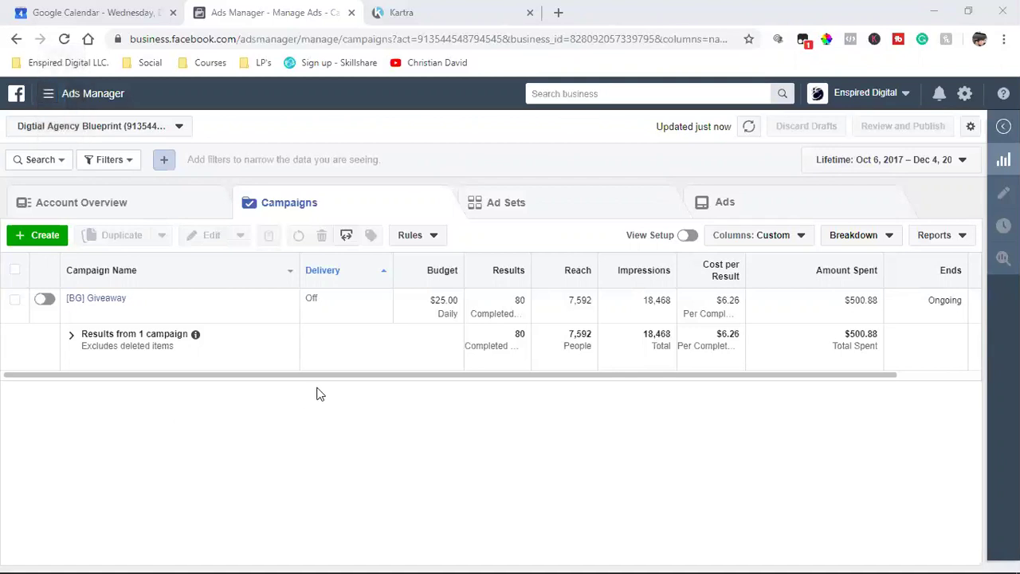
click(451, 8)
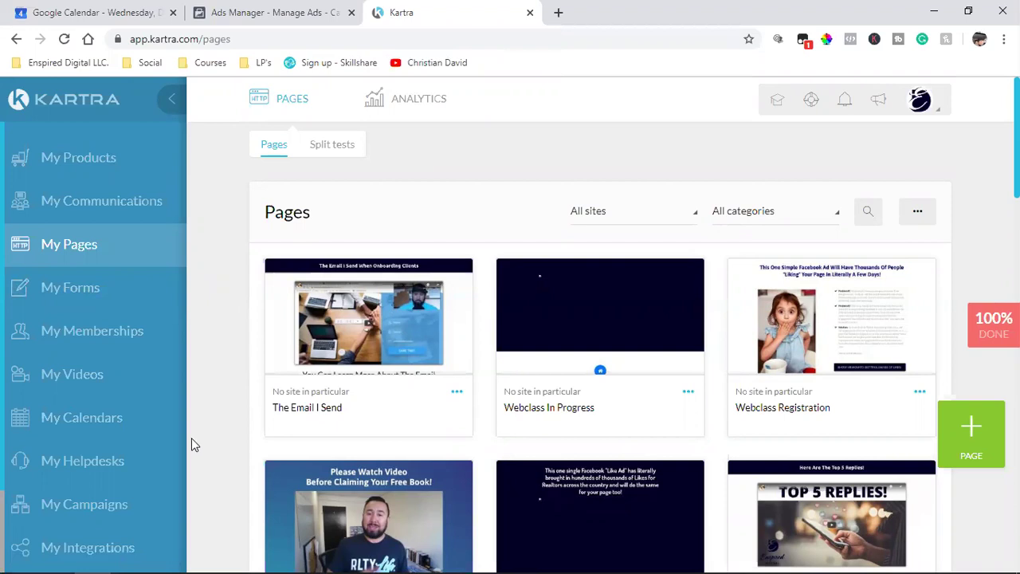
scroll(124, 443, down, 2)
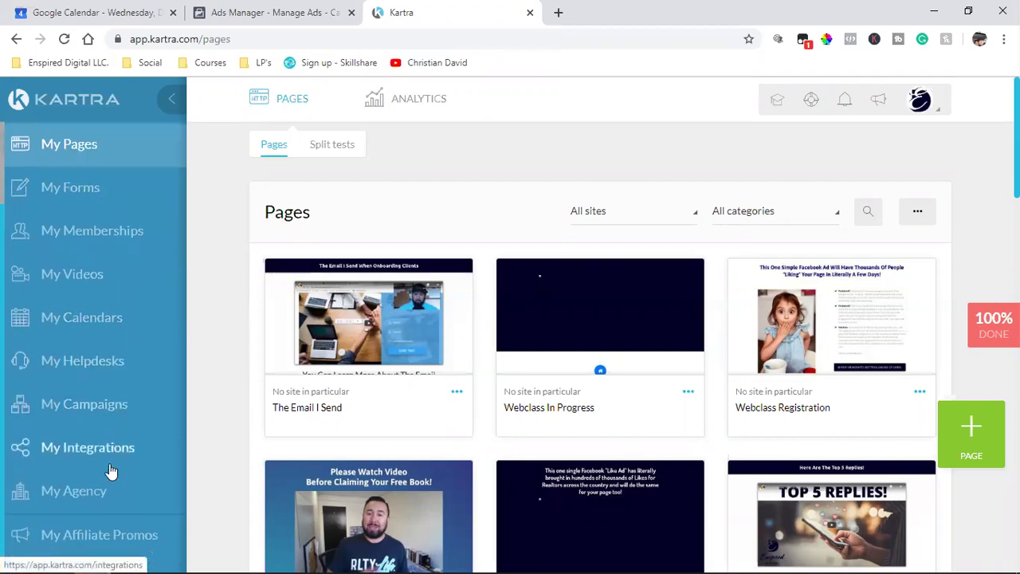
scroll(109, 471, up, 3)
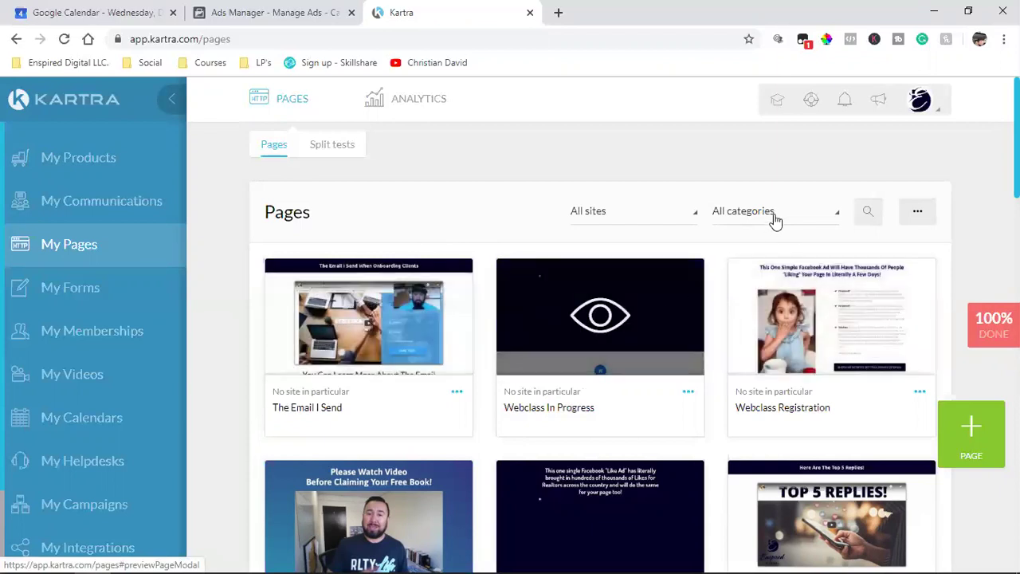
Filter the Kartra pages list to the 4 Day Cash Machine category
click(773, 220)
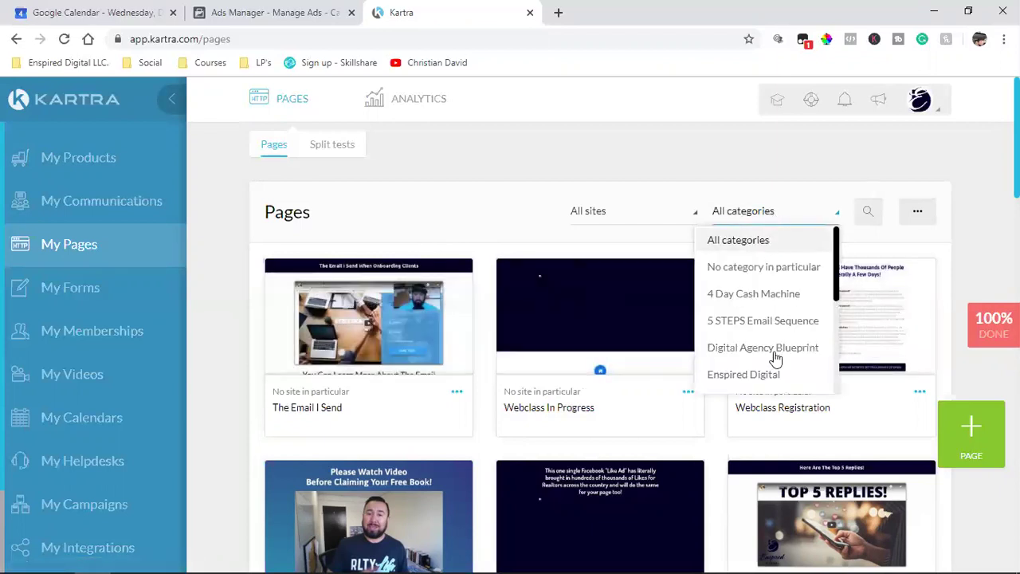
click(760, 294)
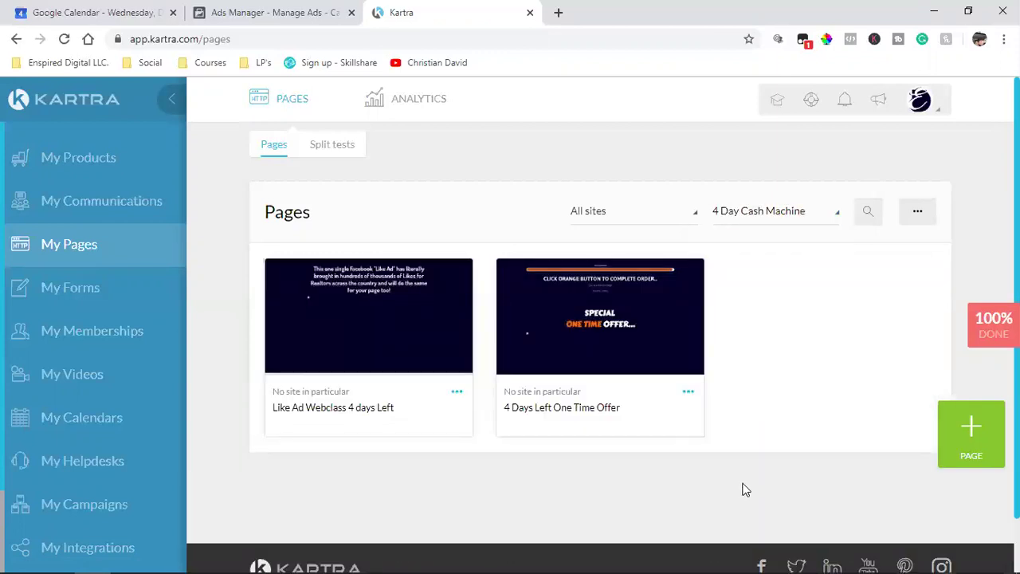
Switch Ads Manager to The Social Real Estate Agent account and show All Tools
click(223, 11)
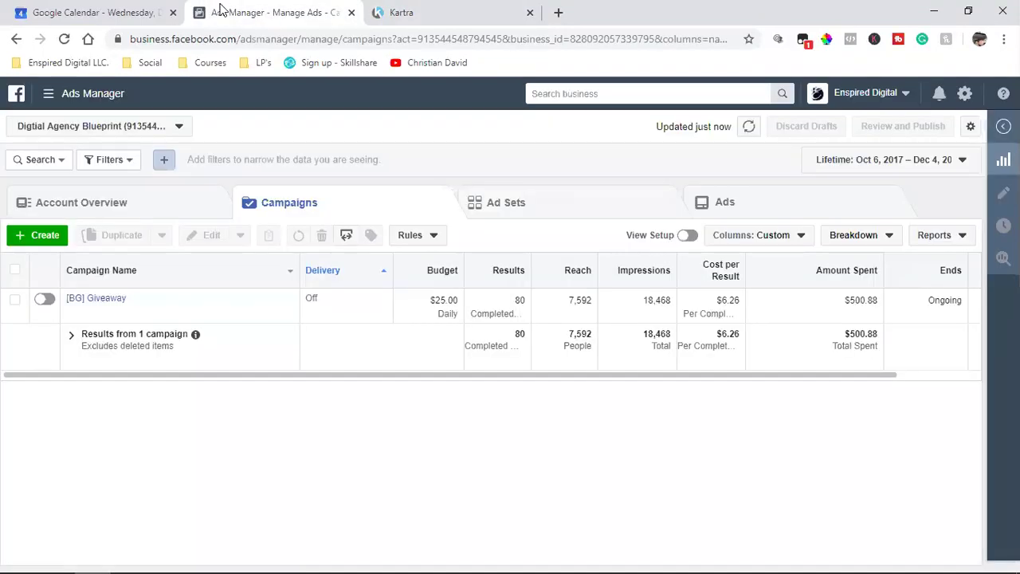
click(72, 128)
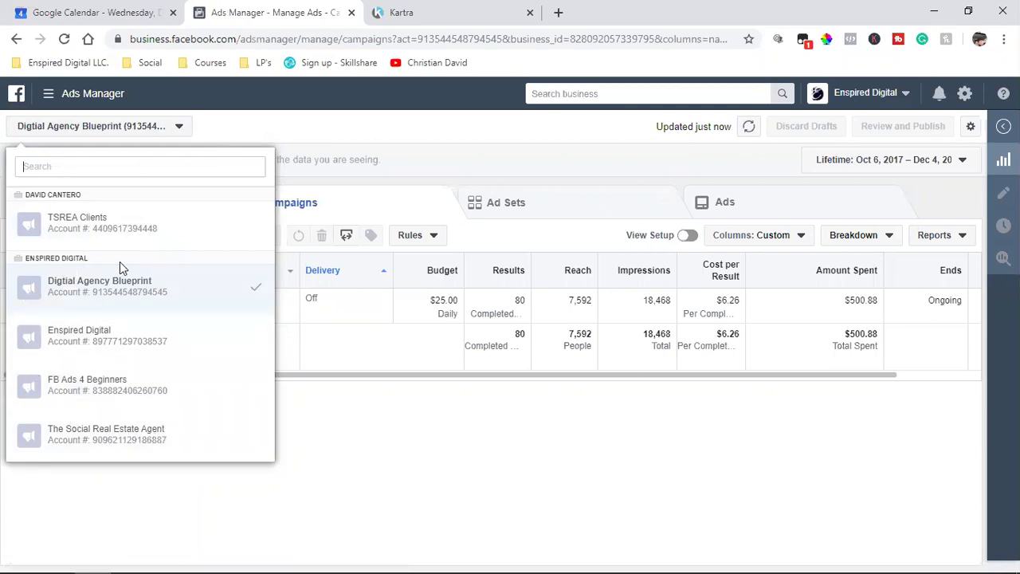
click(109, 449)
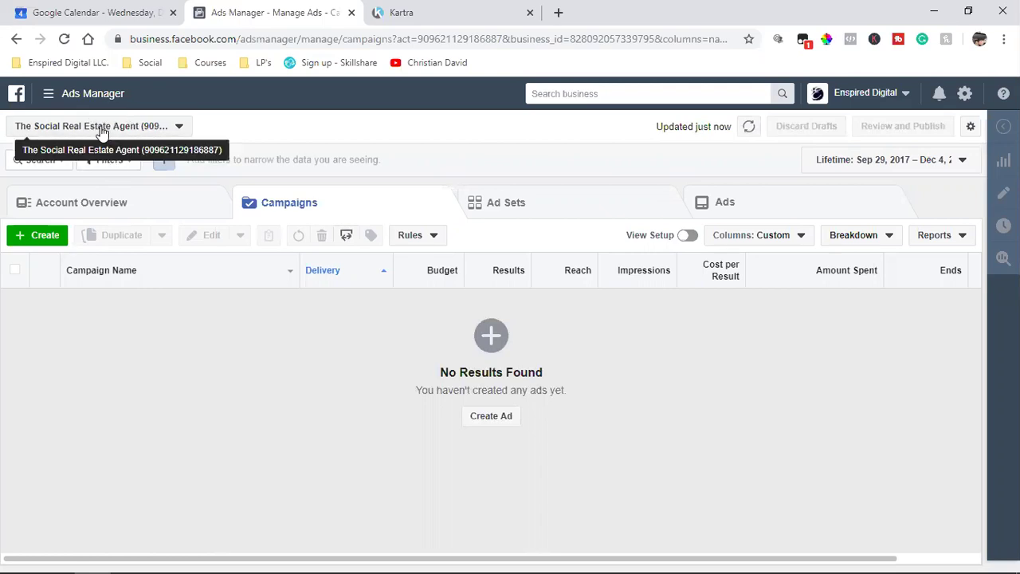
click(39, 103)
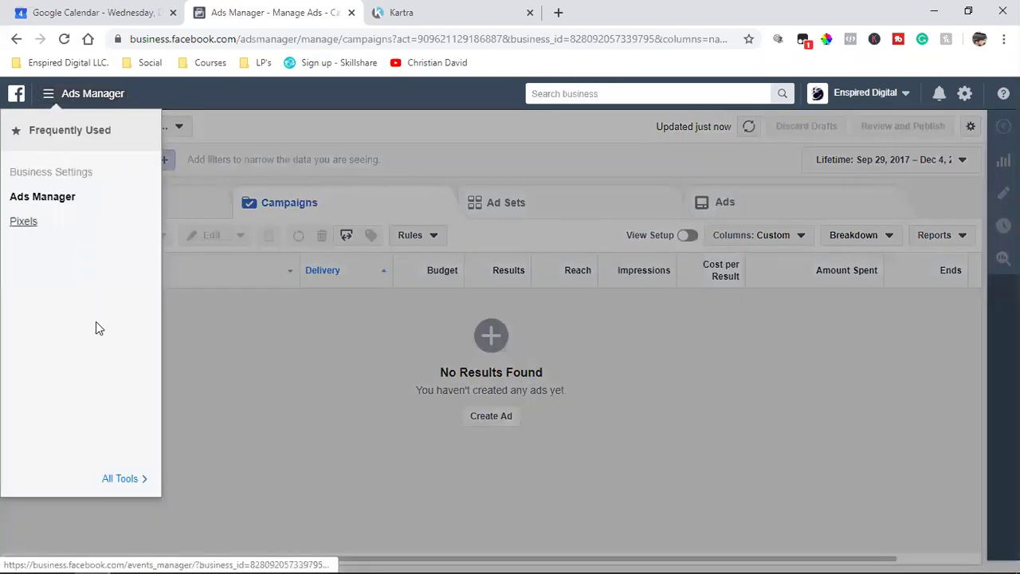
click(106, 474)
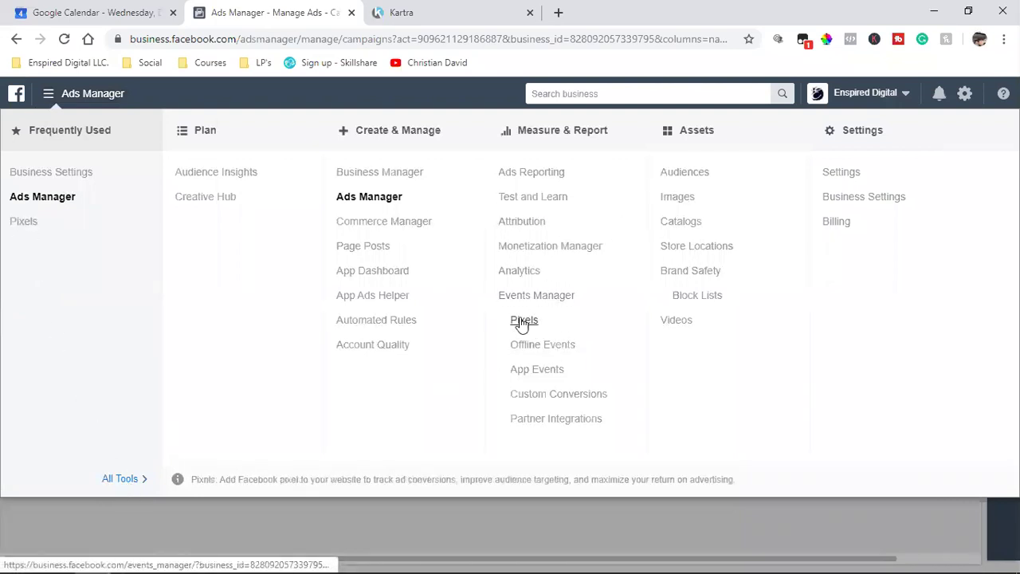
Open The Social Real Estate Agent pixel's overview under that account's Pixels
click(12, 226)
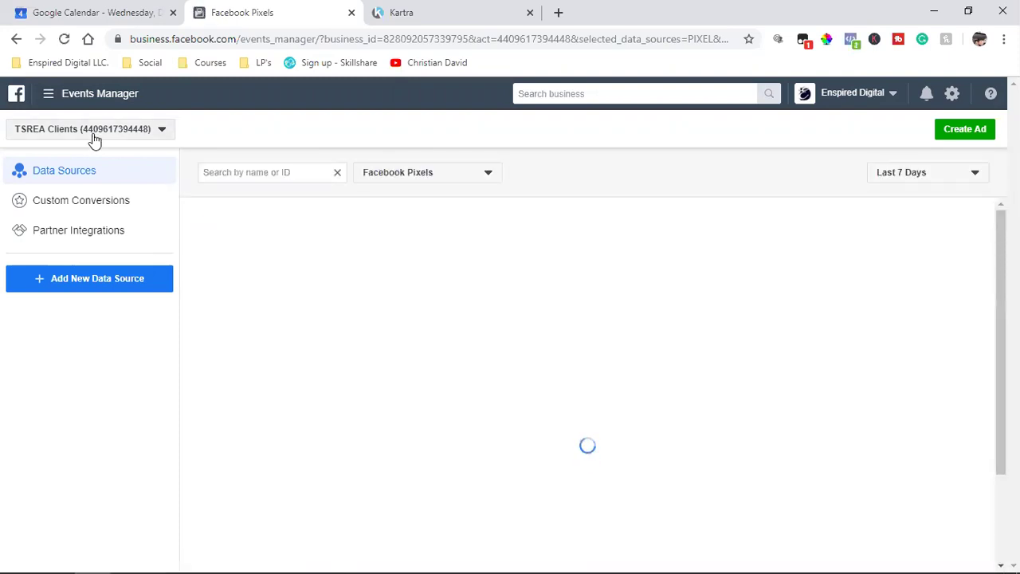
click(94, 136)
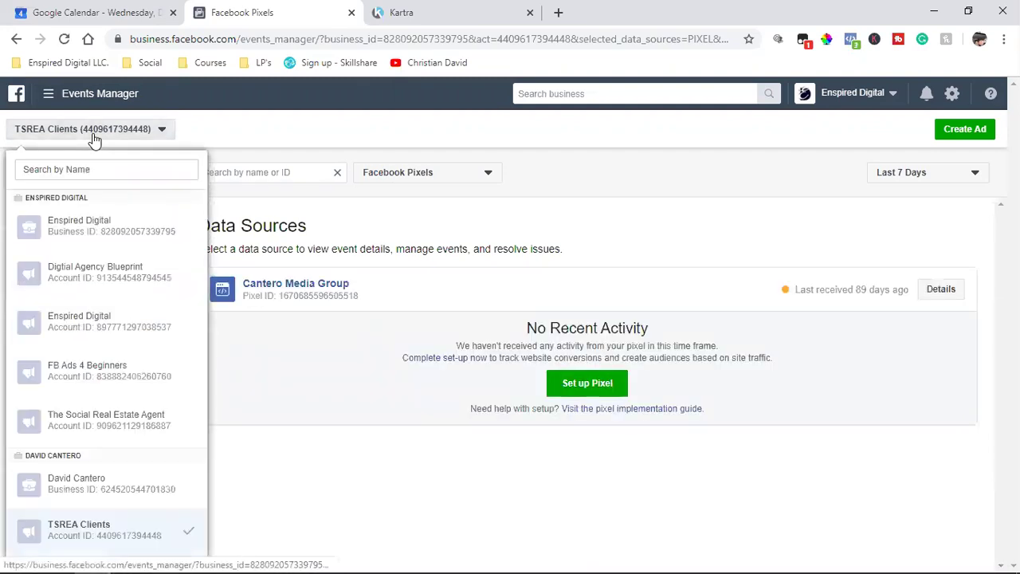
click(68, 419)
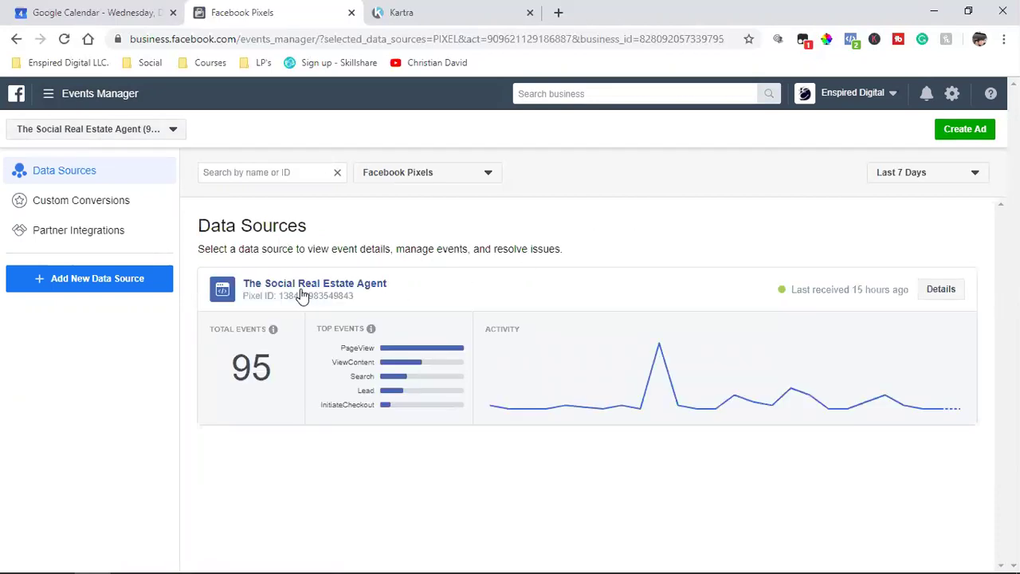
click(286, 288)
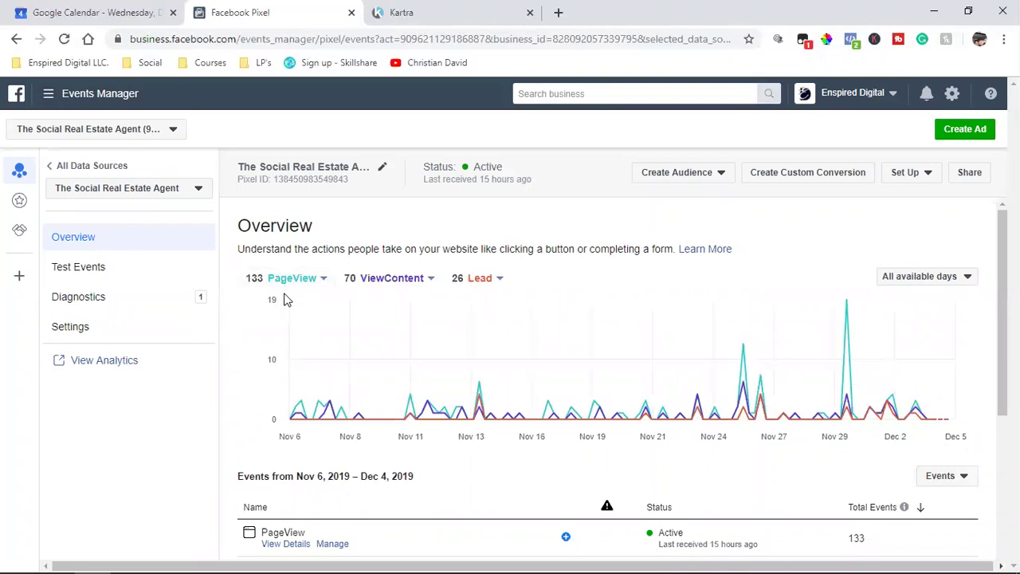
Choose manual pixel installation under Set Up > Install Pixel and copy the base code
click(900, 177)
click(908, 195)
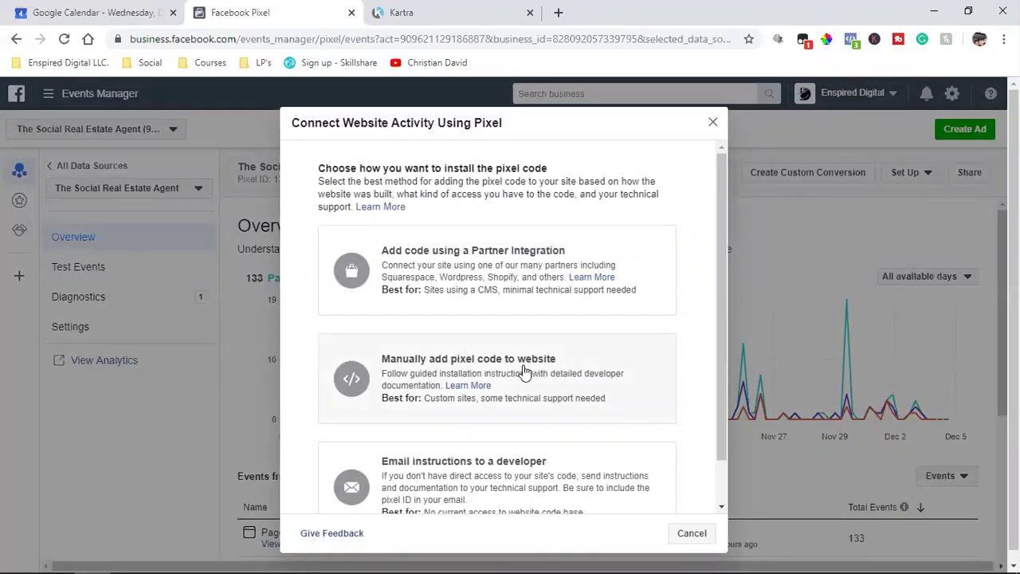
click(505, 368)
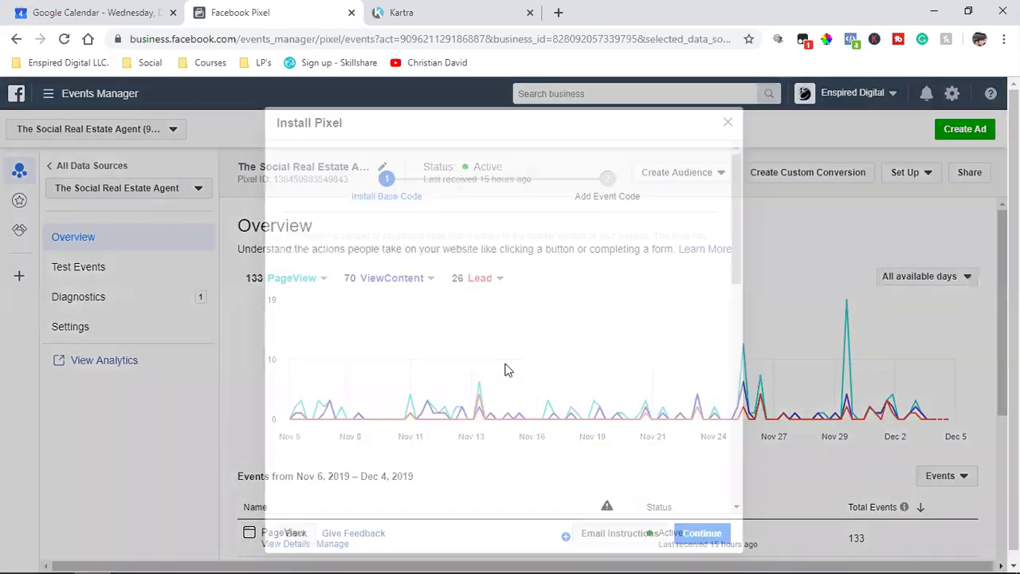
scroll(415, 262, down, 2)
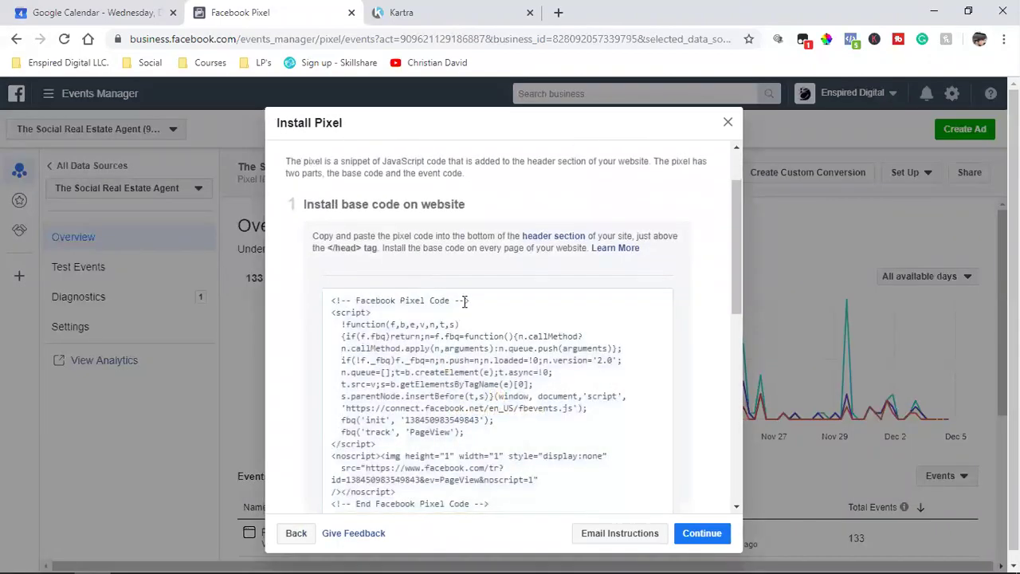
mouse_move(489, 378)
scroll(489, 377, down, 4)
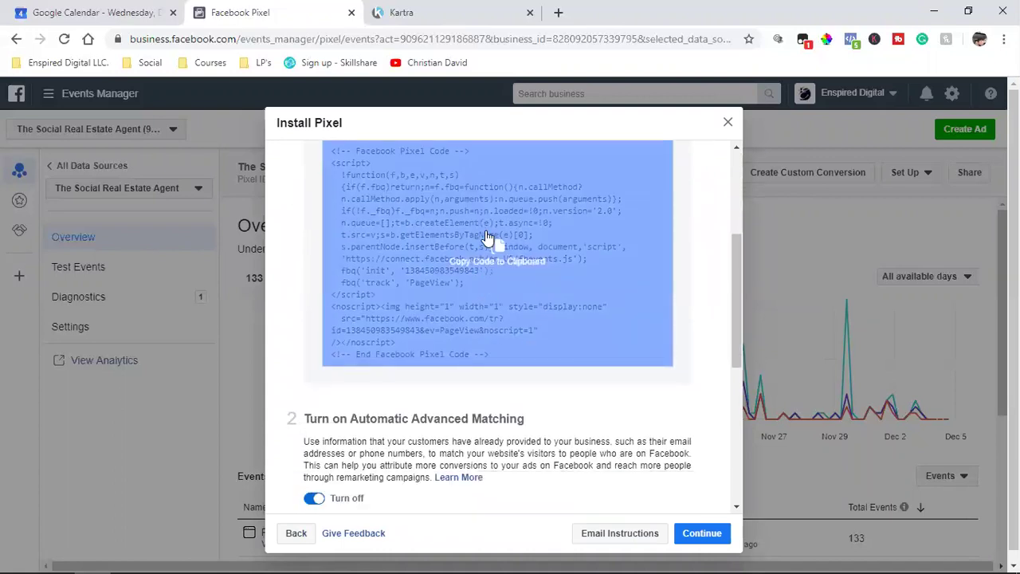
scroll(486, 239, up, 2)
click(479, 309)
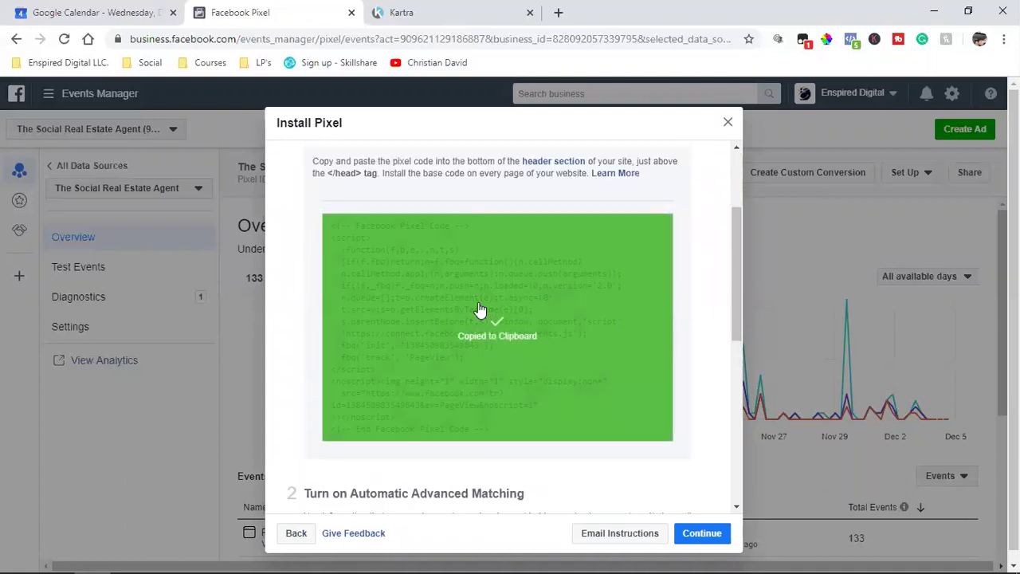
Open the 4 Days Left One Time Offer page in Kartra's page editor
click(408, 11)
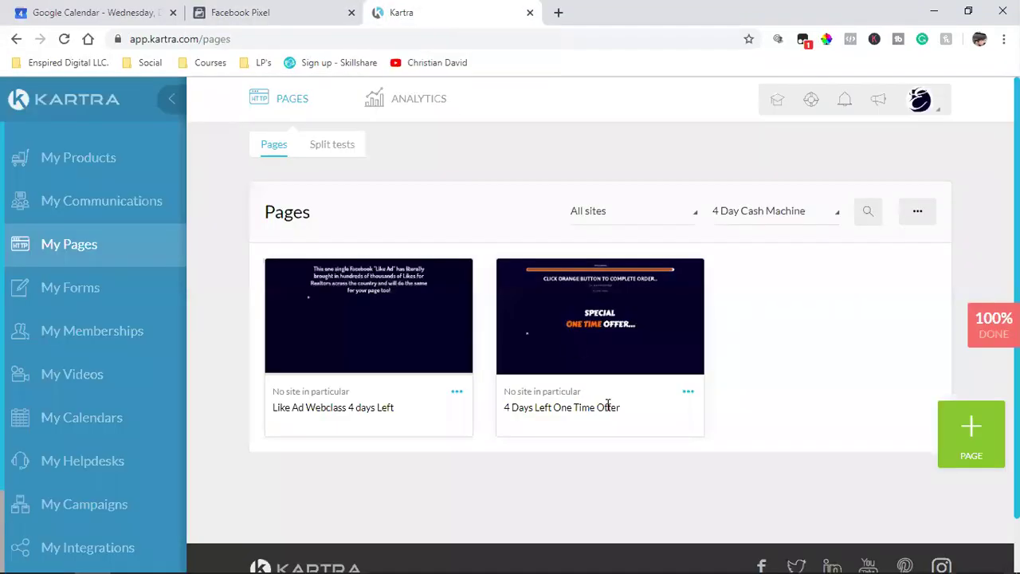
click(687, 391)
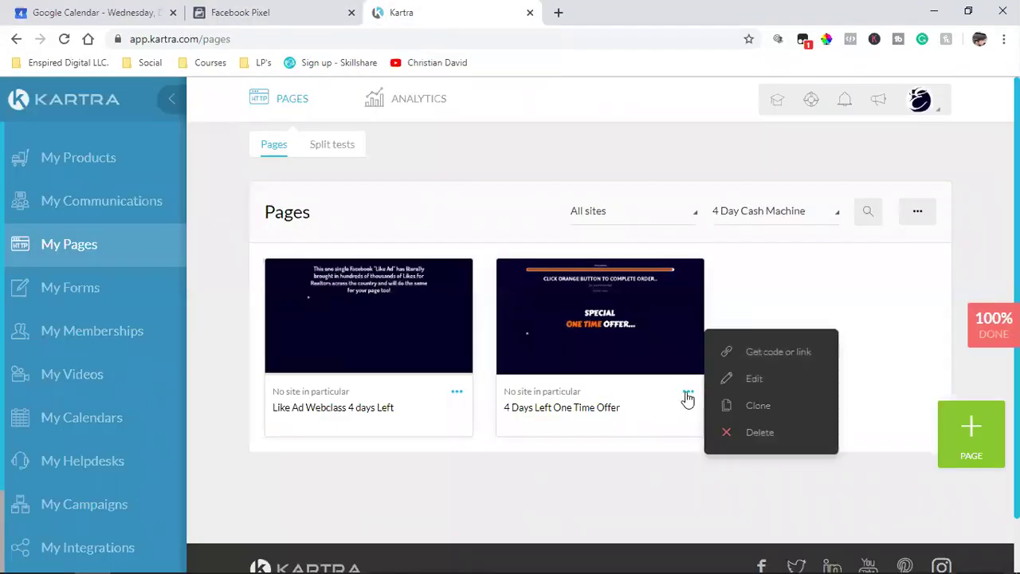
click(754, 380)
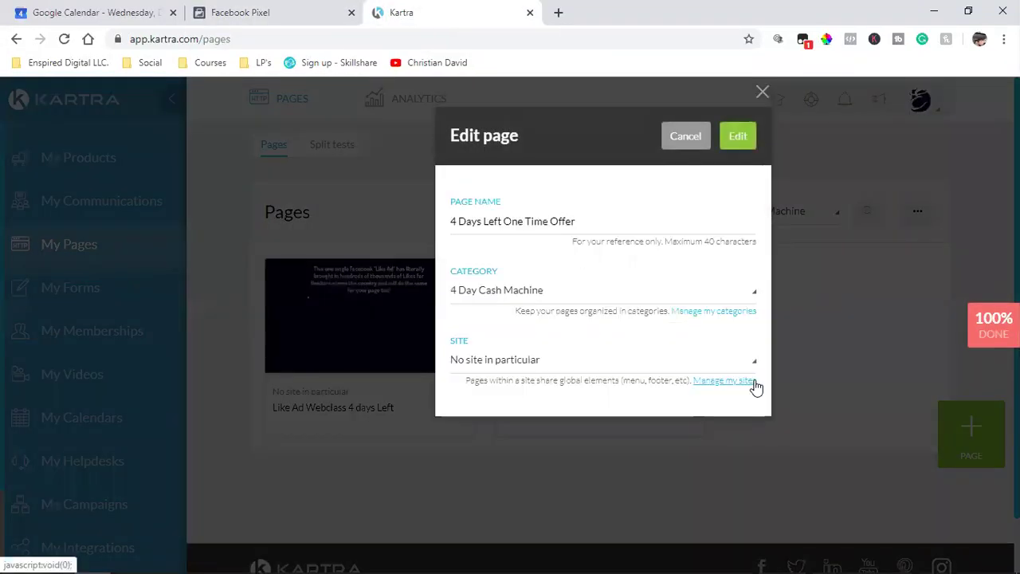
click(746, 137)
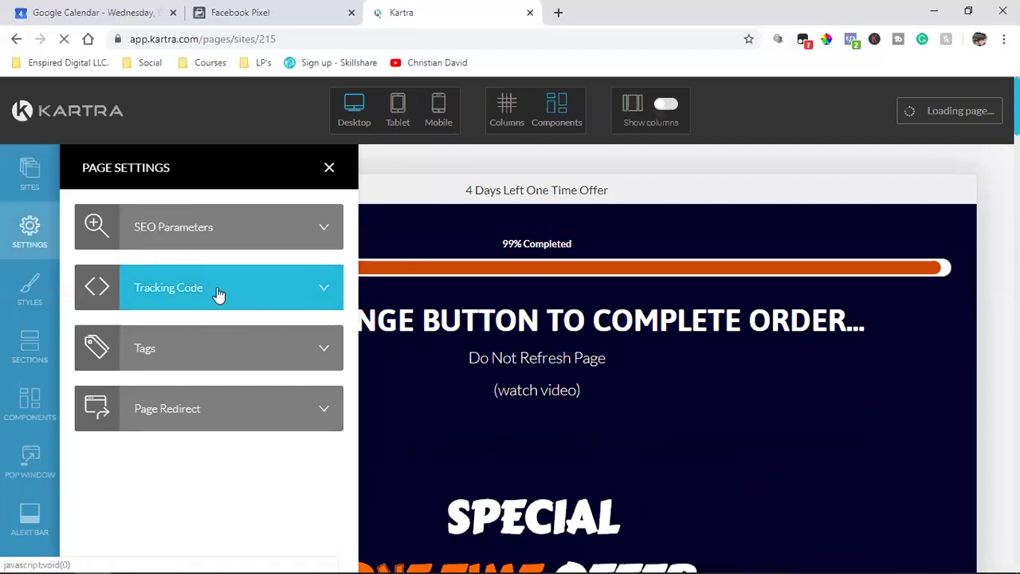
Review the LAST OFFER page title in SEO Parameters, then return to page settings
click(195, 232)
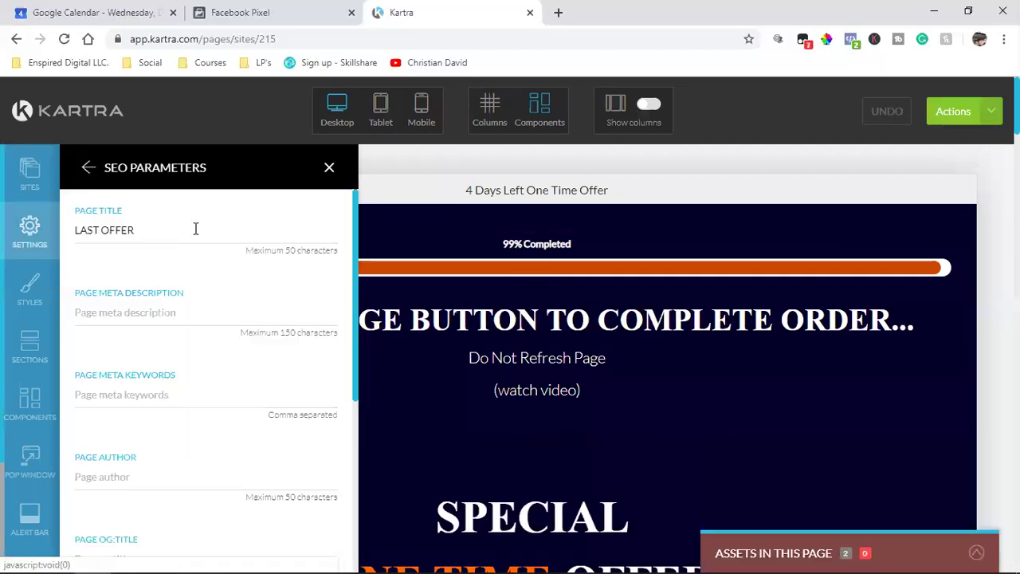
double_click(124, 231)
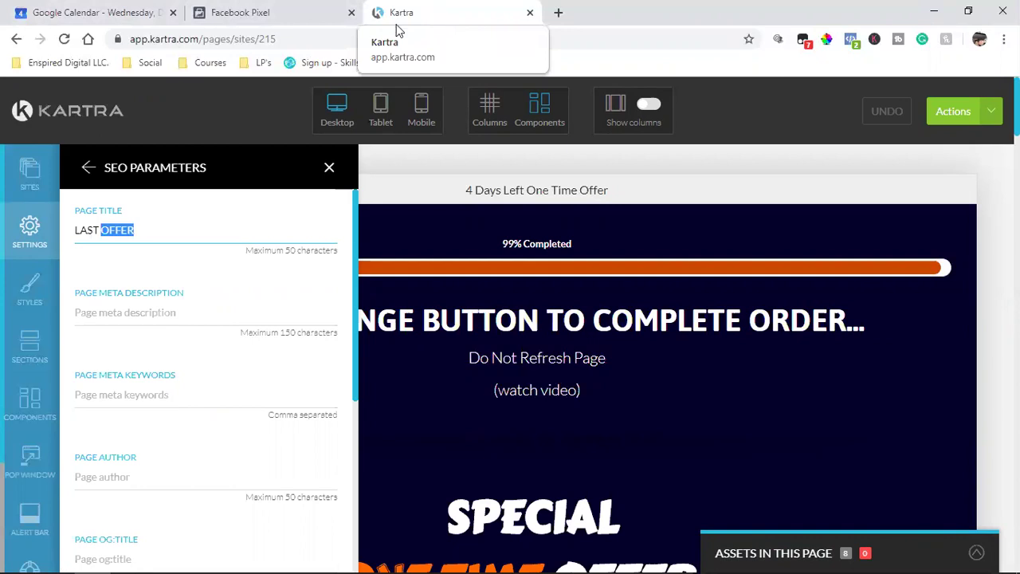
triple_click(115, 233)
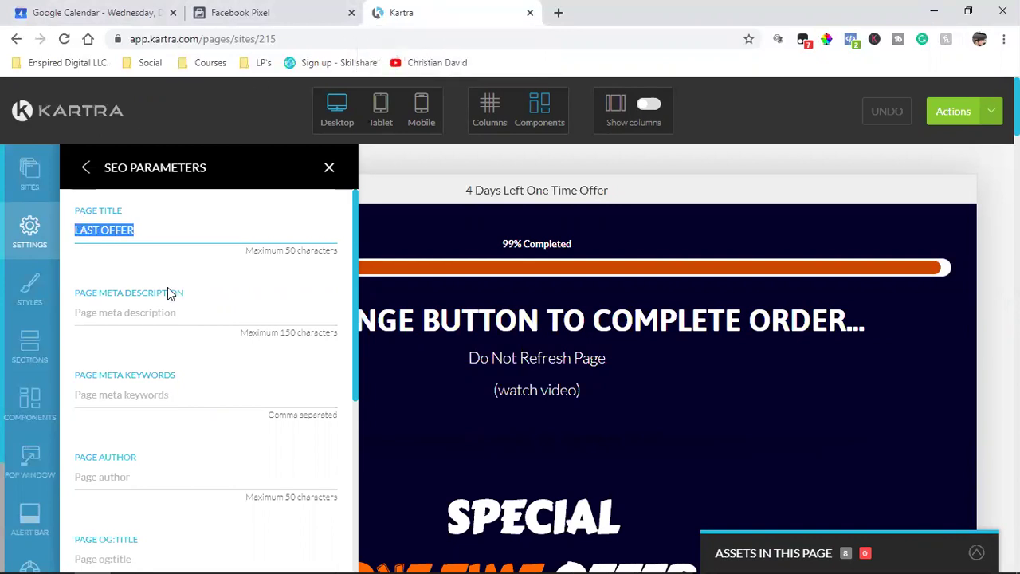
click(88, 170)
Replace the Embed Facebook Ads Tracking Code contents with the pasted pixel base code
click(214, 288)
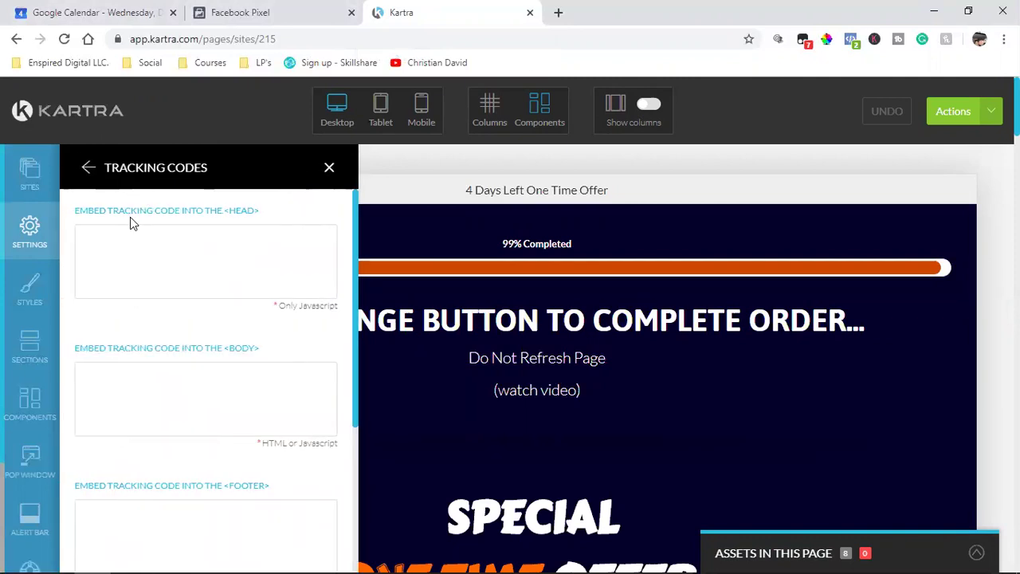
scroll(127, 358, down, 1)
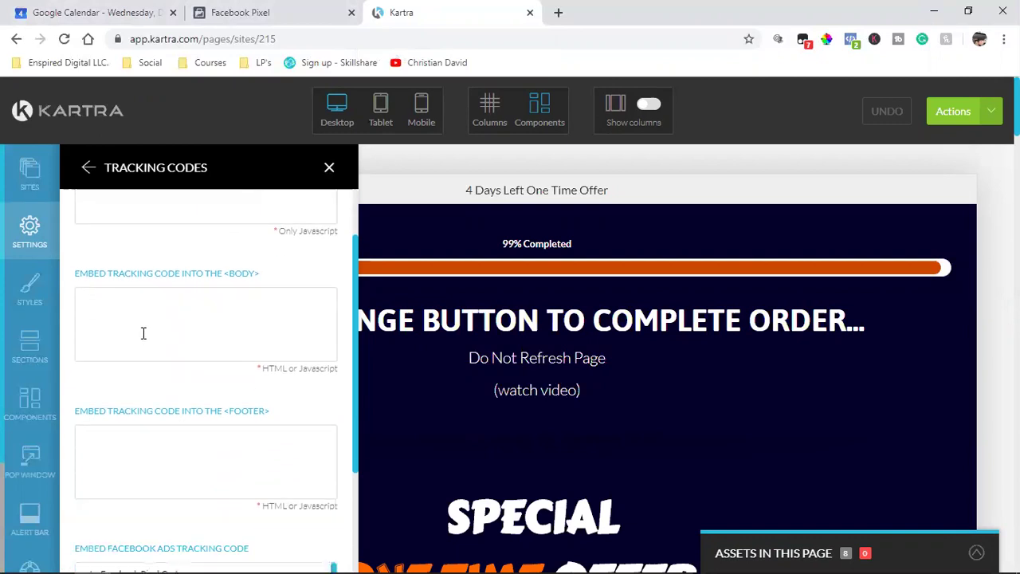
scroll(266, 308, down, 1)
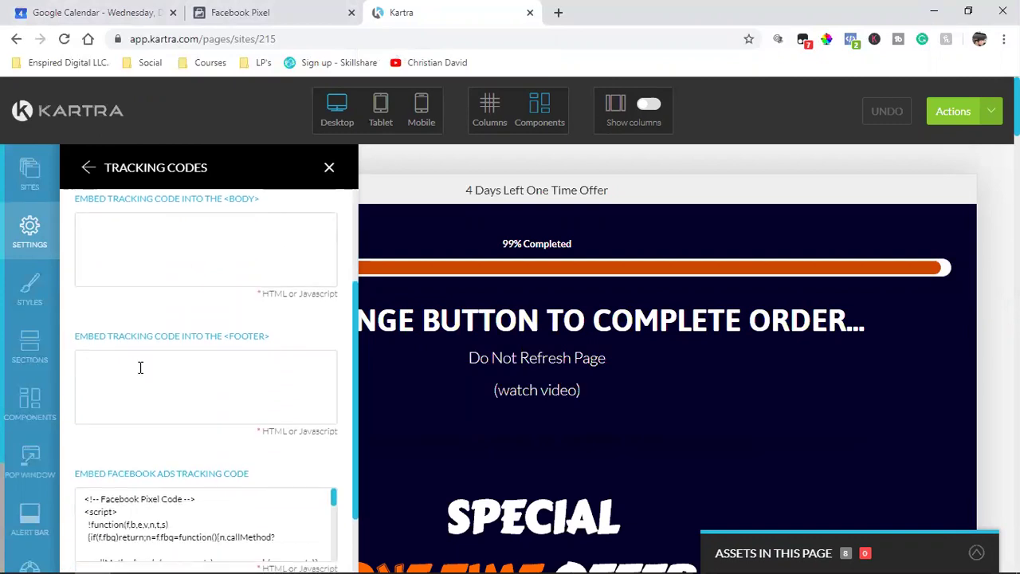
scroll(211, 361, down, 1)
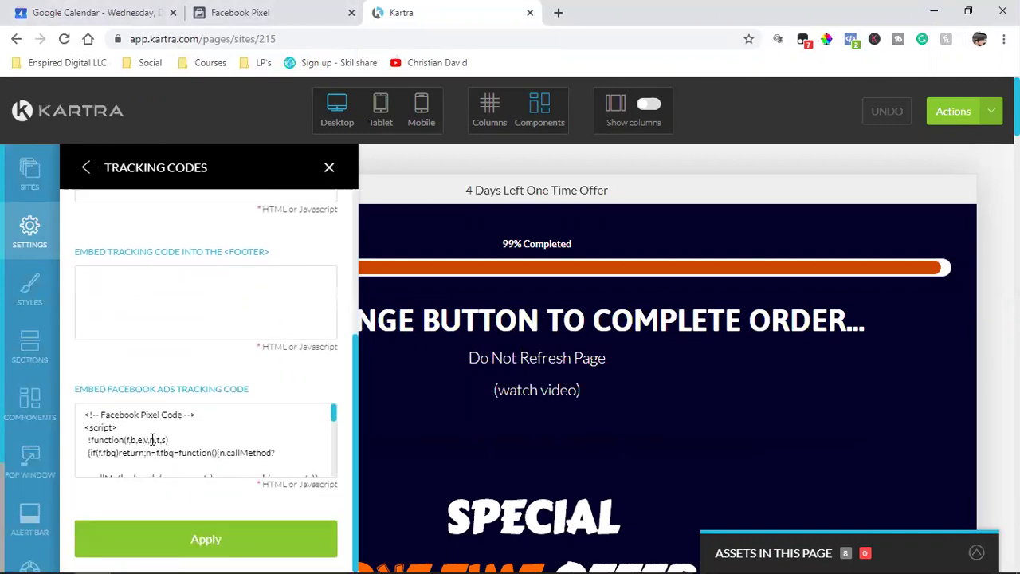
double_click(116, 388)
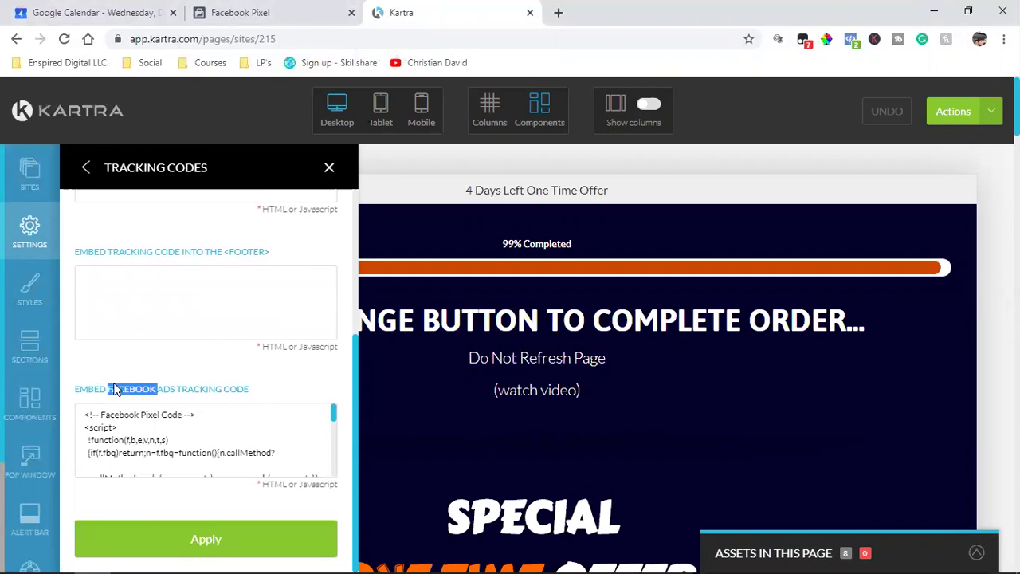
click(79, 428)
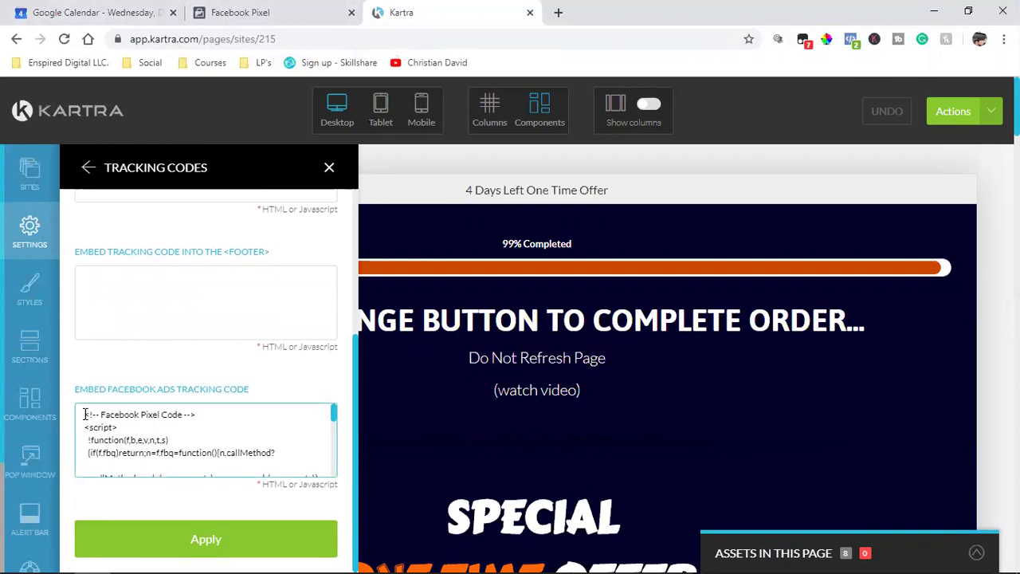
drag(117, 414, 235, 507)
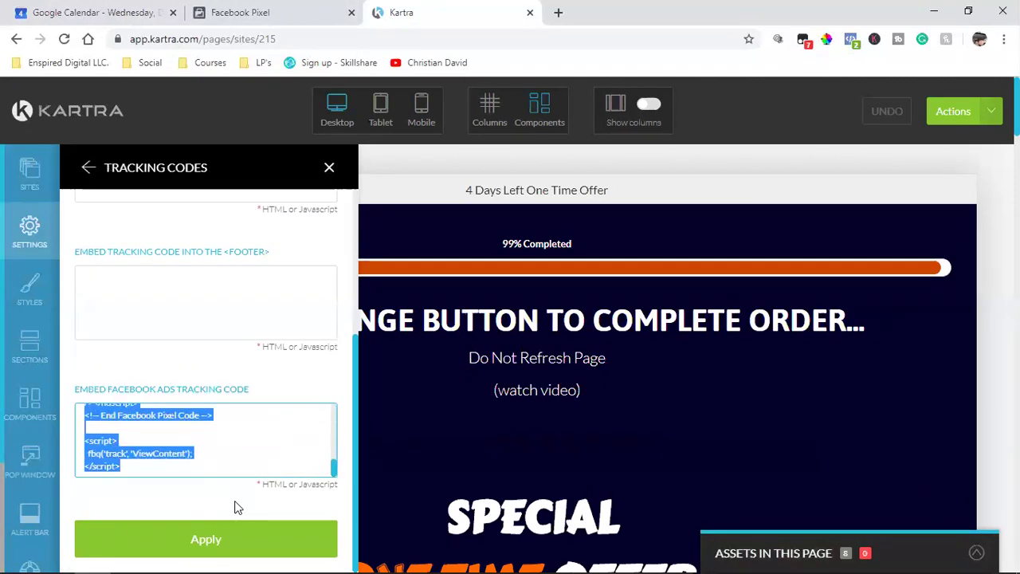
key(BackSpace)
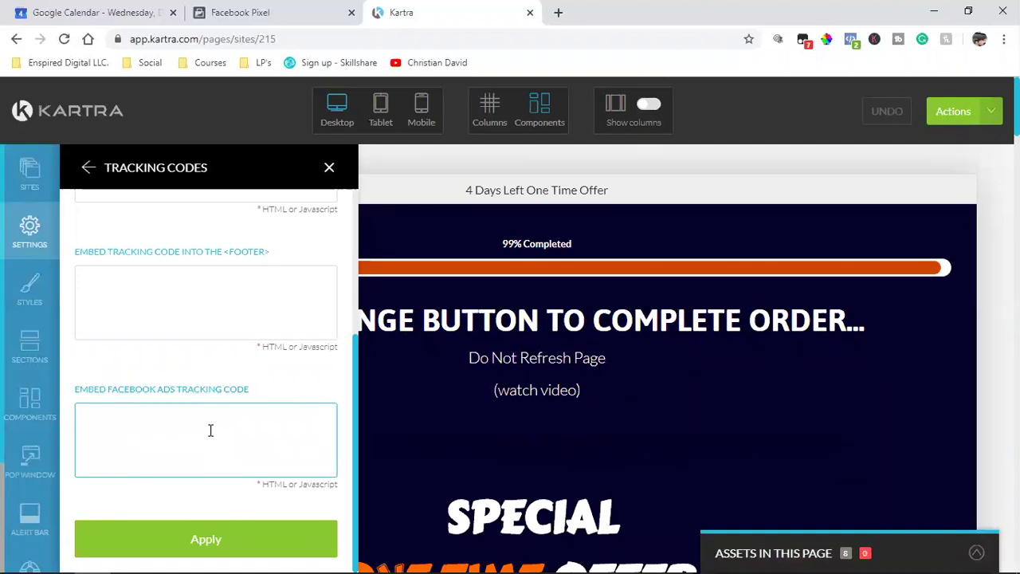
key(ctrl+v)
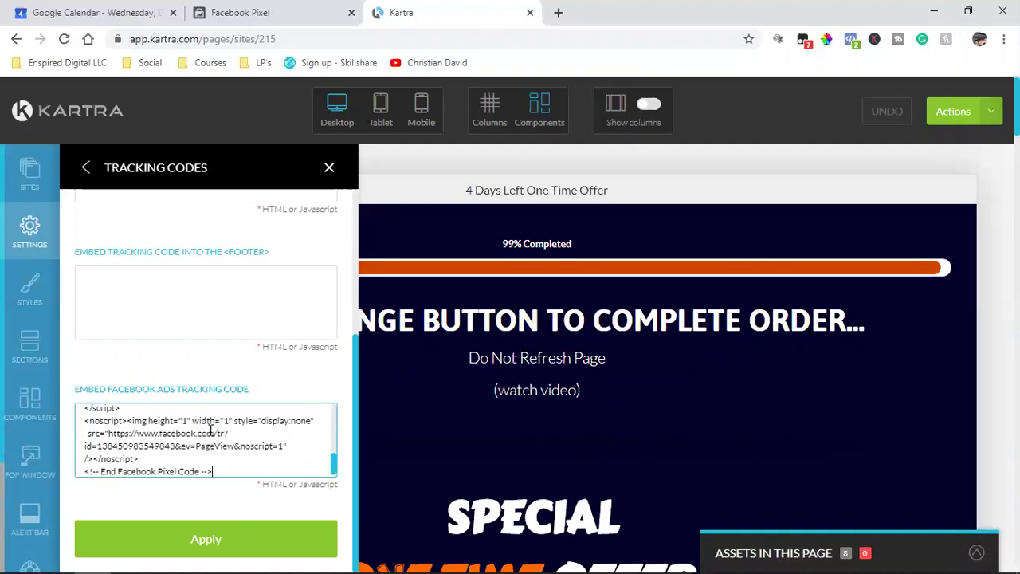
key(Return)
key(Return)
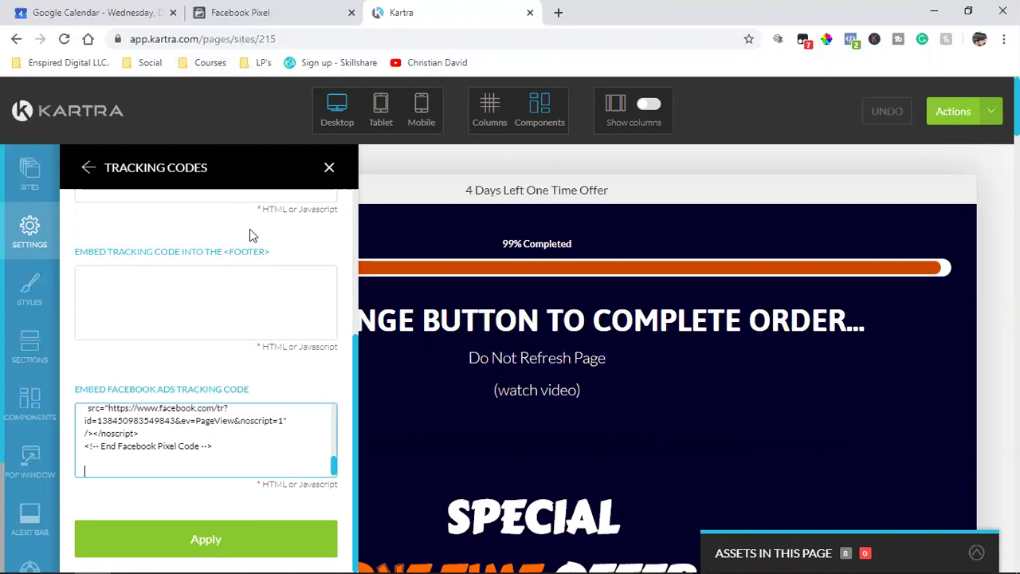
click(257, 8)
Copy the base code, disable Automatic Advanced Matching, and continue to Add Event Code
click(430, 317)
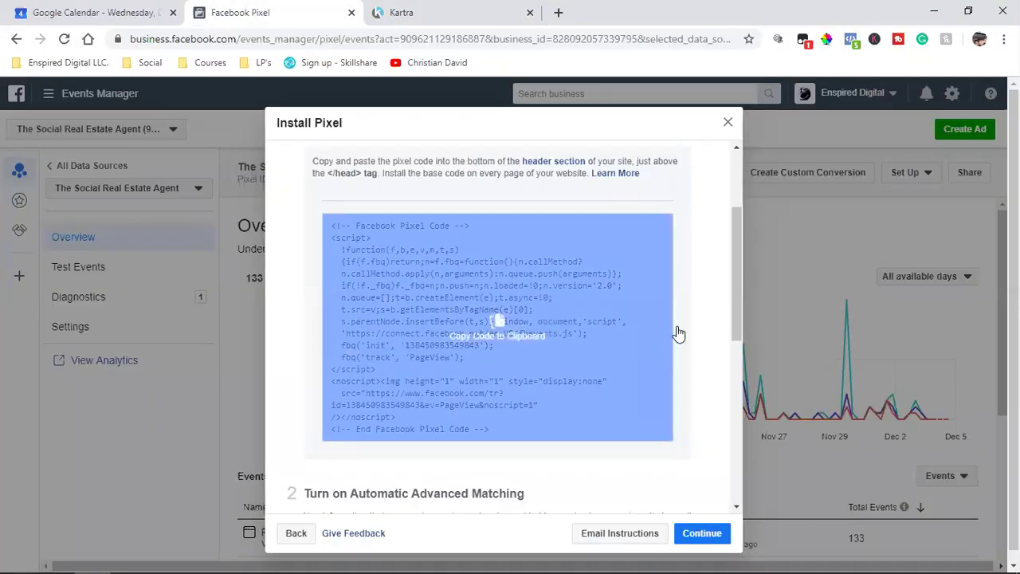
scroll(691, 324, down, 3)
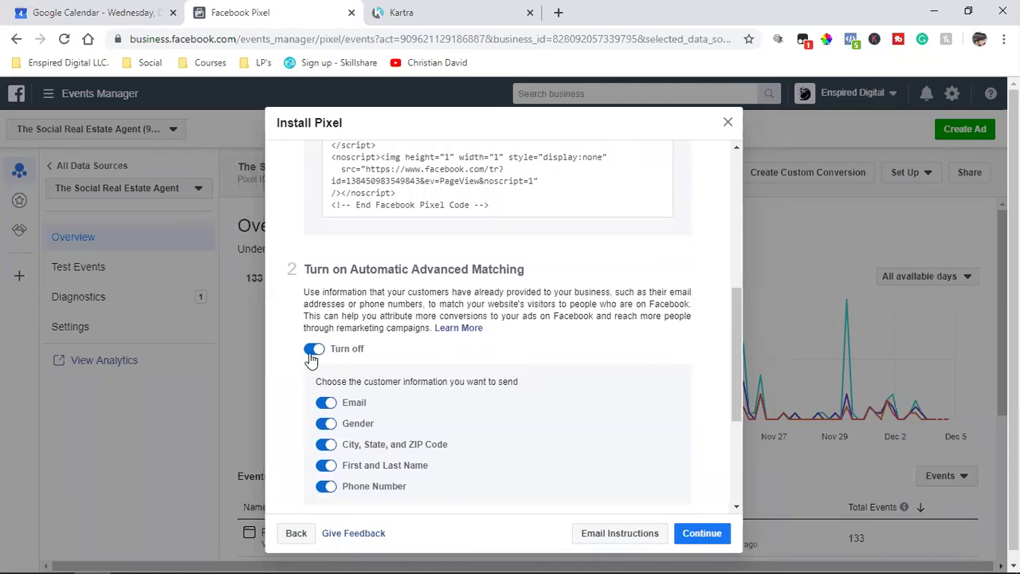
click(314, 350)
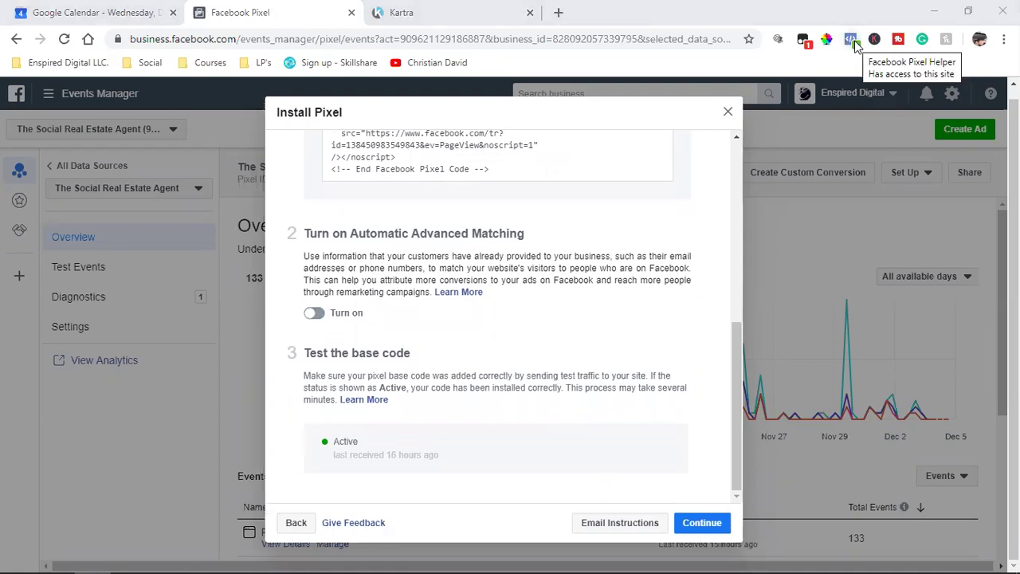
click(702, 523)
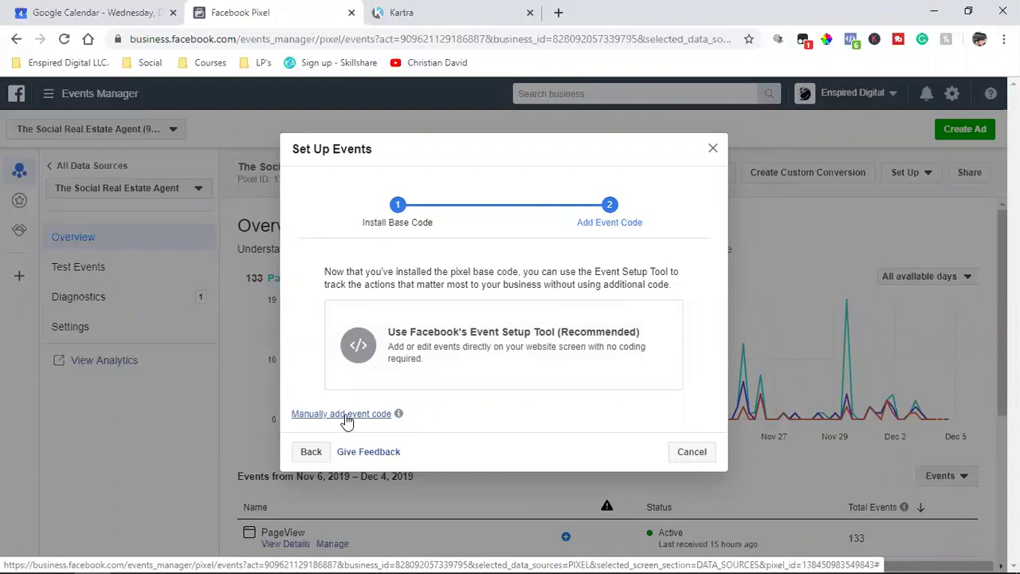
List manual event codes for Professional Services, then return to the Kartra editor with Ctrl+Tab
triple_click(337, 271)
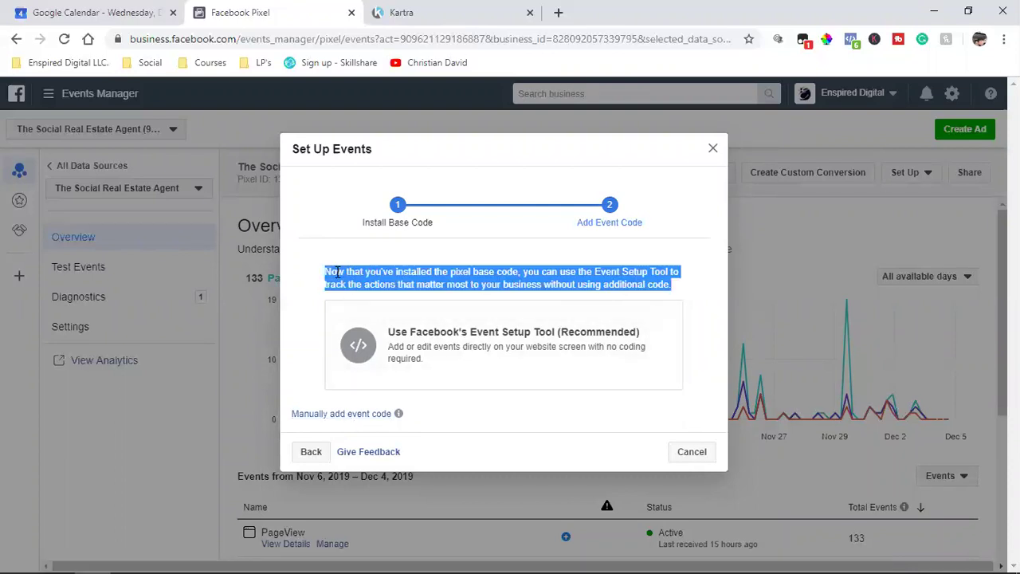
click(424, 275)
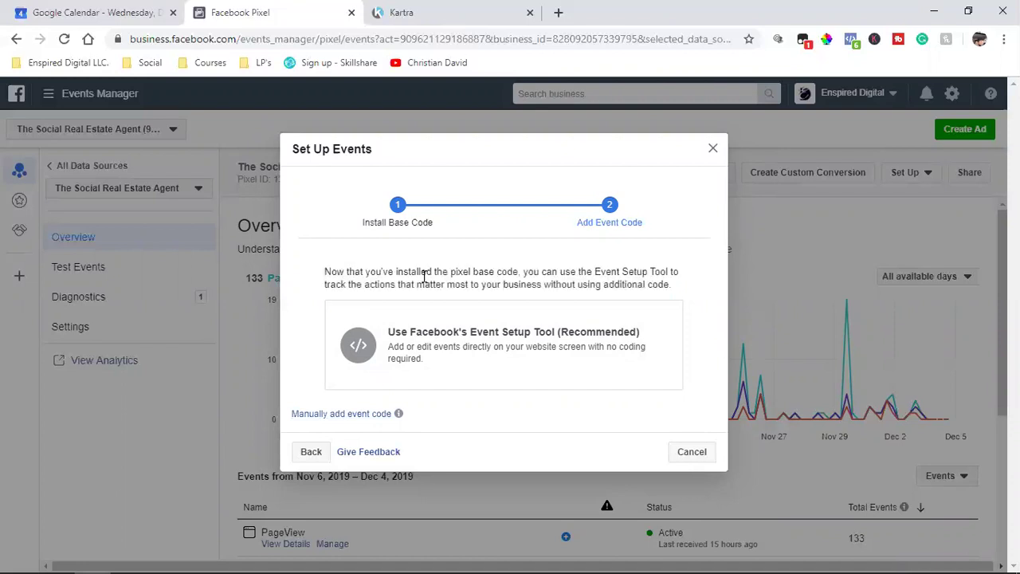
click(349, 415)
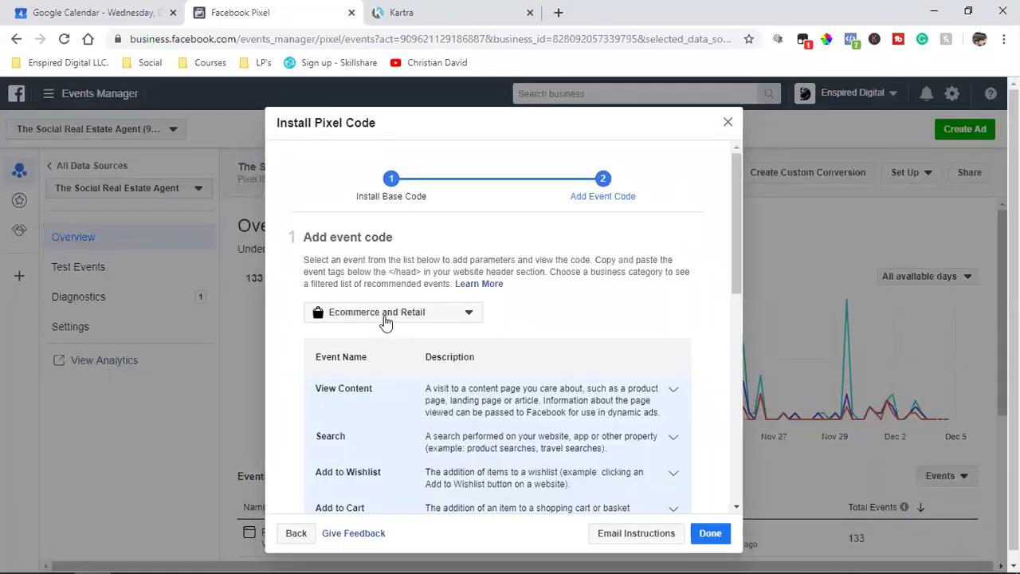
click(398, 315)
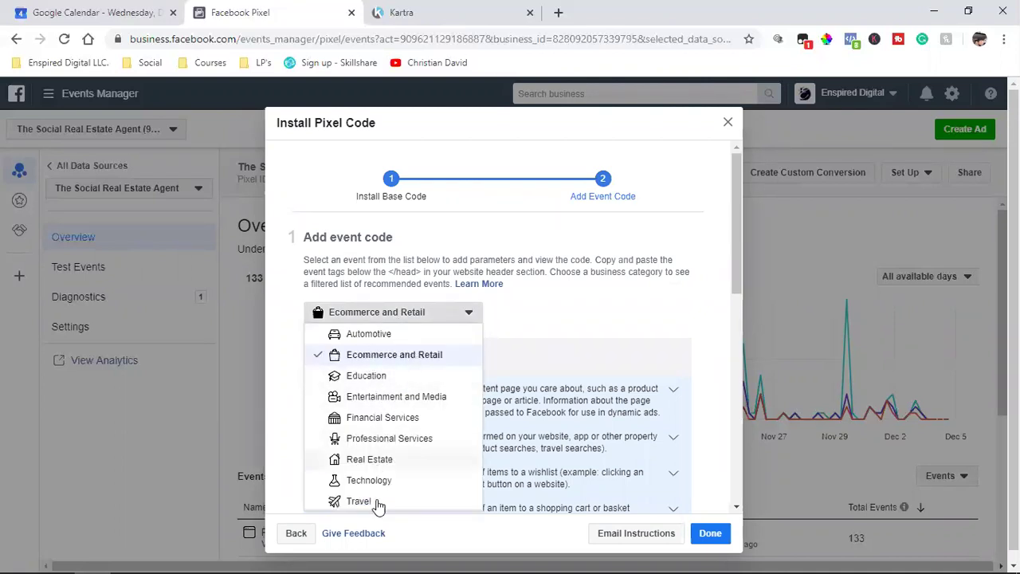
scroll(407, 450, down, 1)
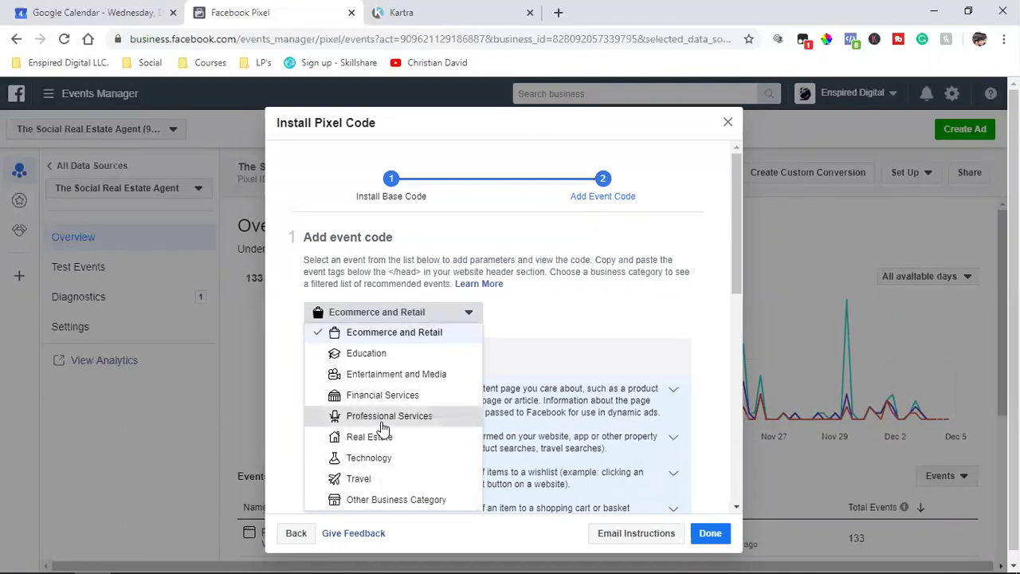
click(383, 418)
scroll(606, 358, down, 2)
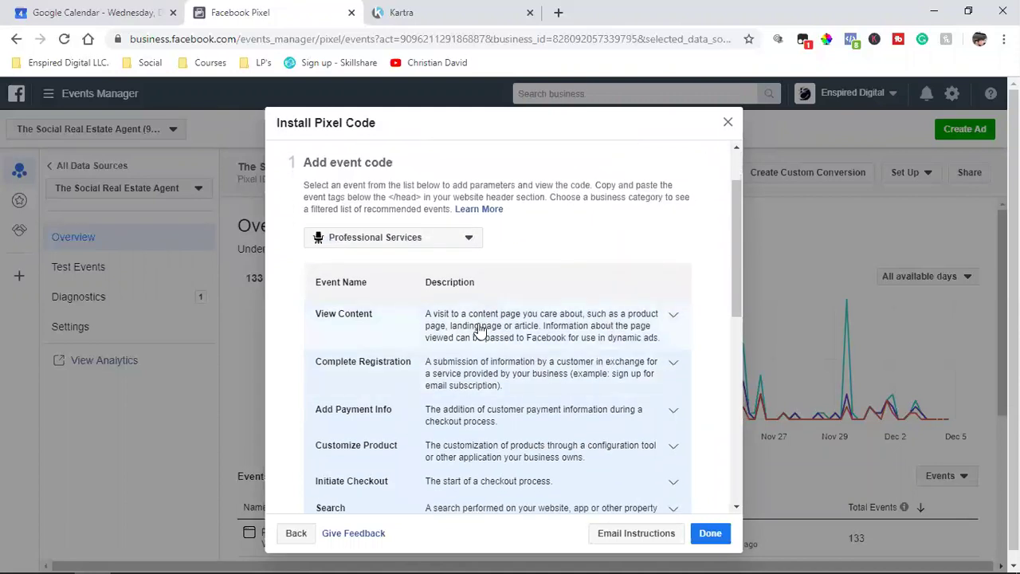
key(ctrl+Tab)
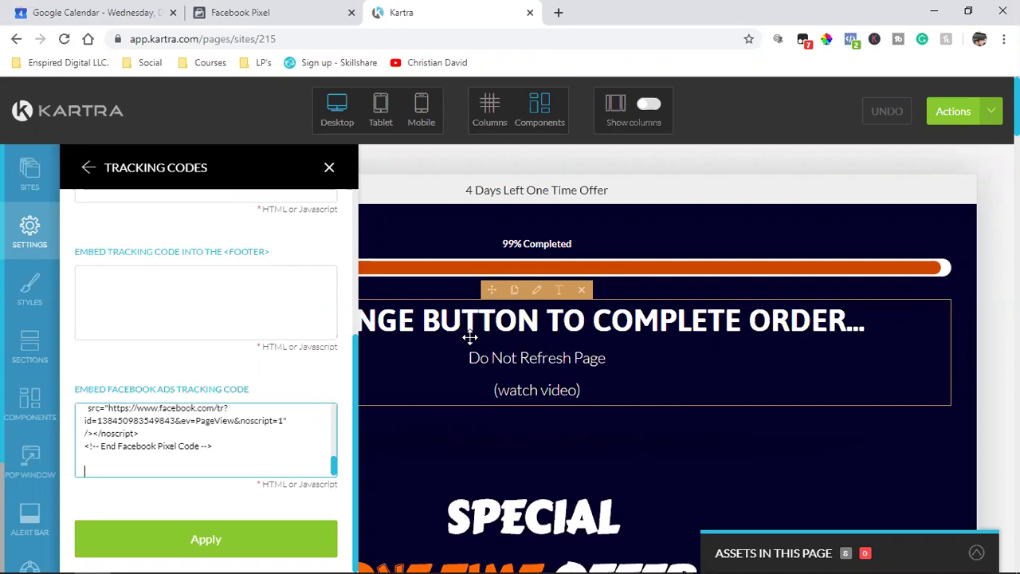
Copy the View Content event code with event parameters turned off, then close the Install Pixel Code window
click(289, 7)
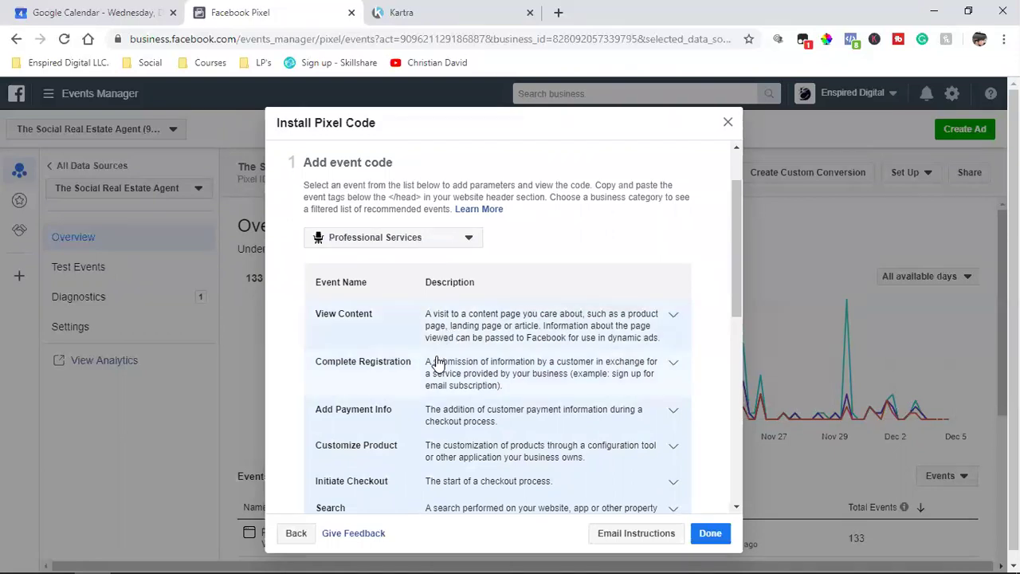
scroll(446, 358, down, 1)
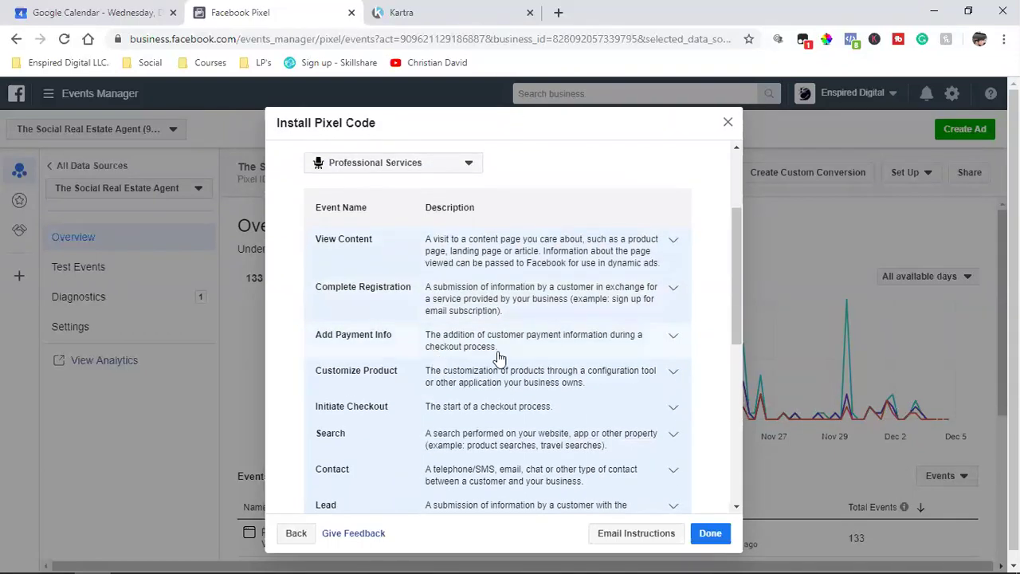
scroll(498, 359, down, 1)
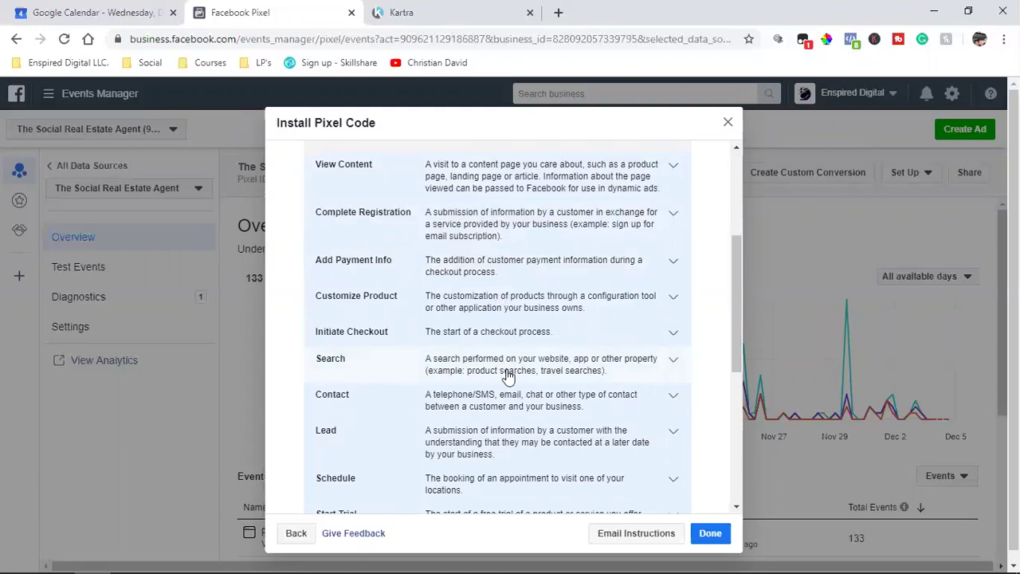
scroll(507, 376, down, 1)
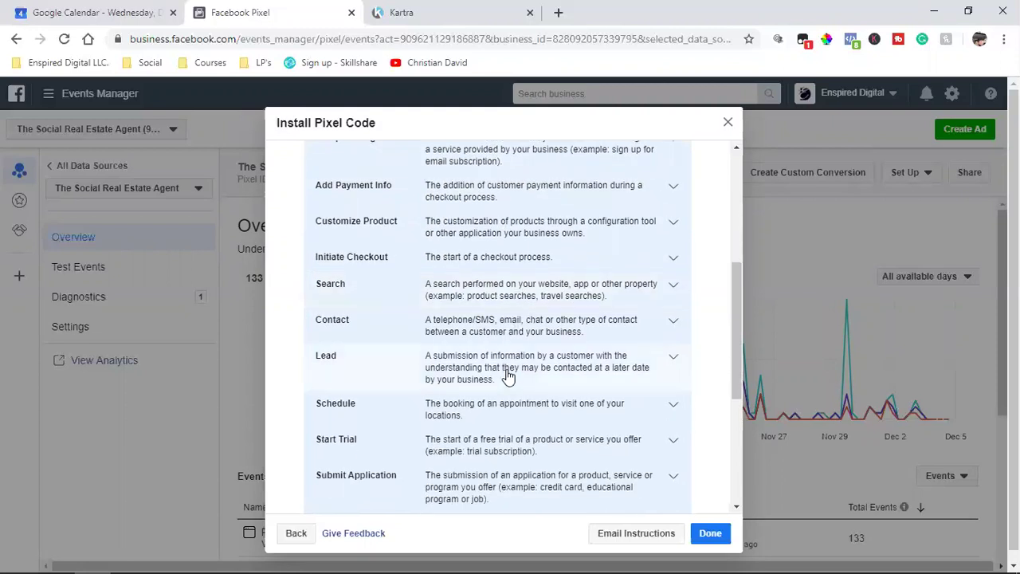
scroll(507, 375, down, 1)
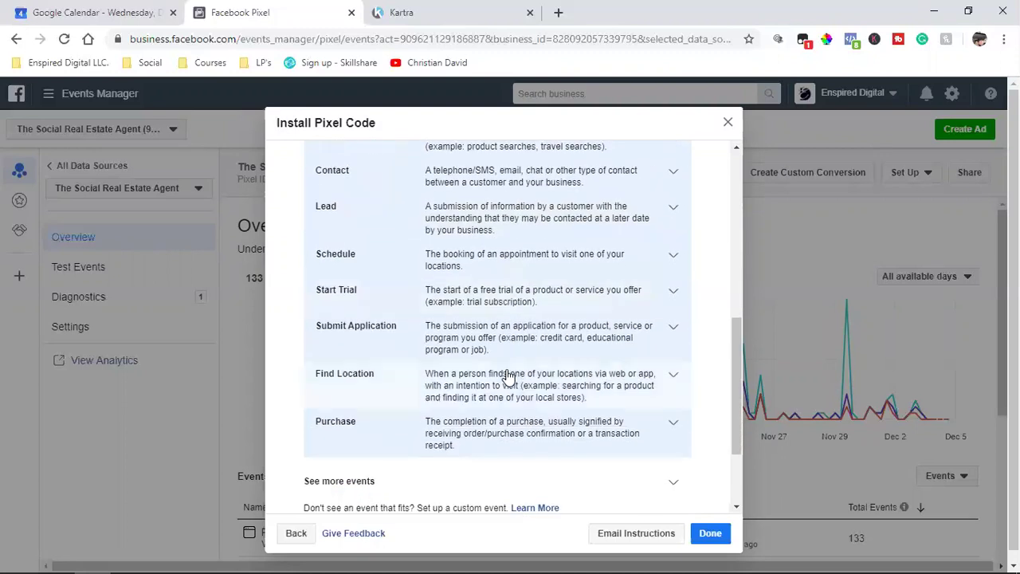
scroll(507, 374, up, 5)
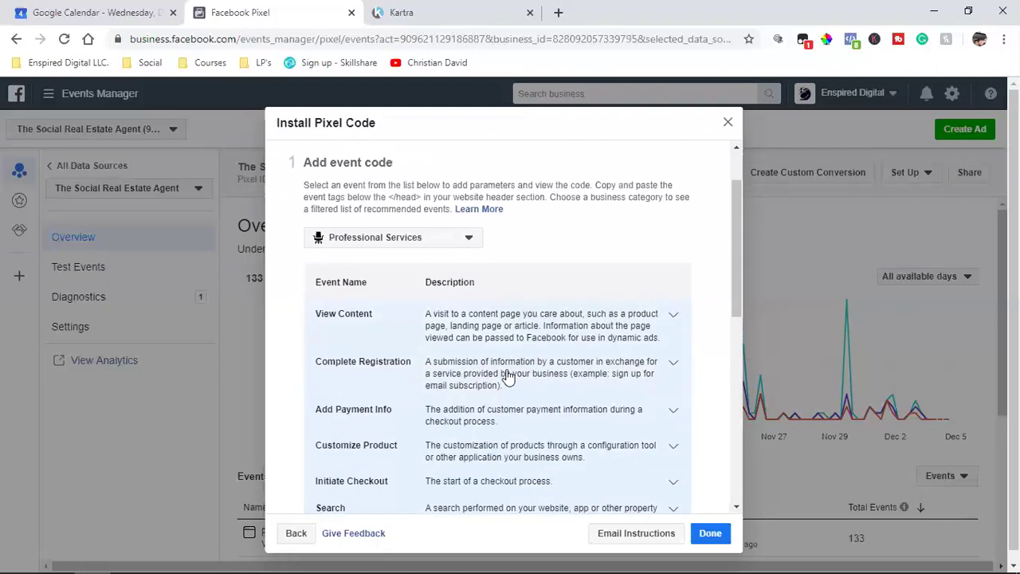
click(497, 330)
scroll(418, 474, down, 2)
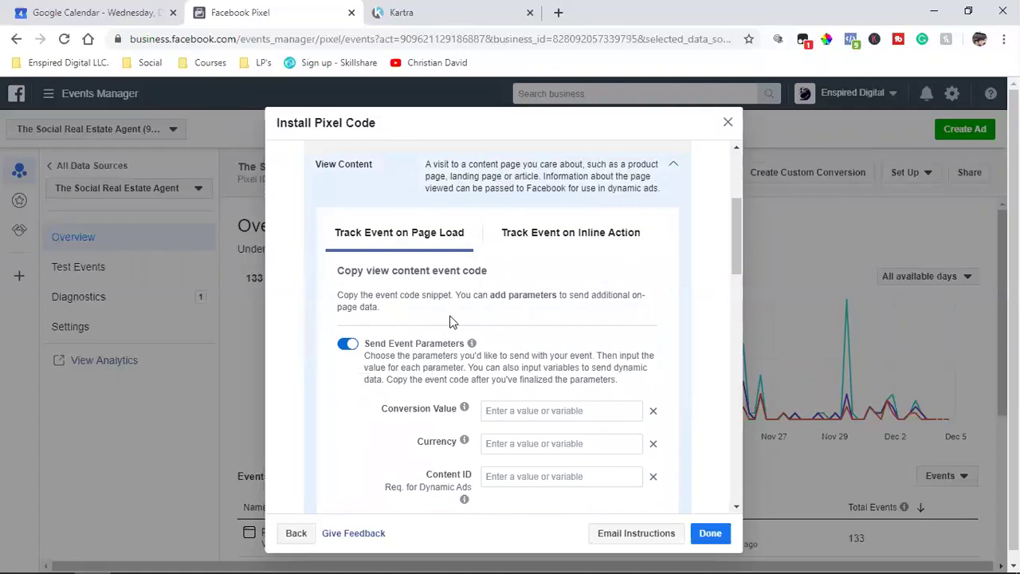
click(347, 345)
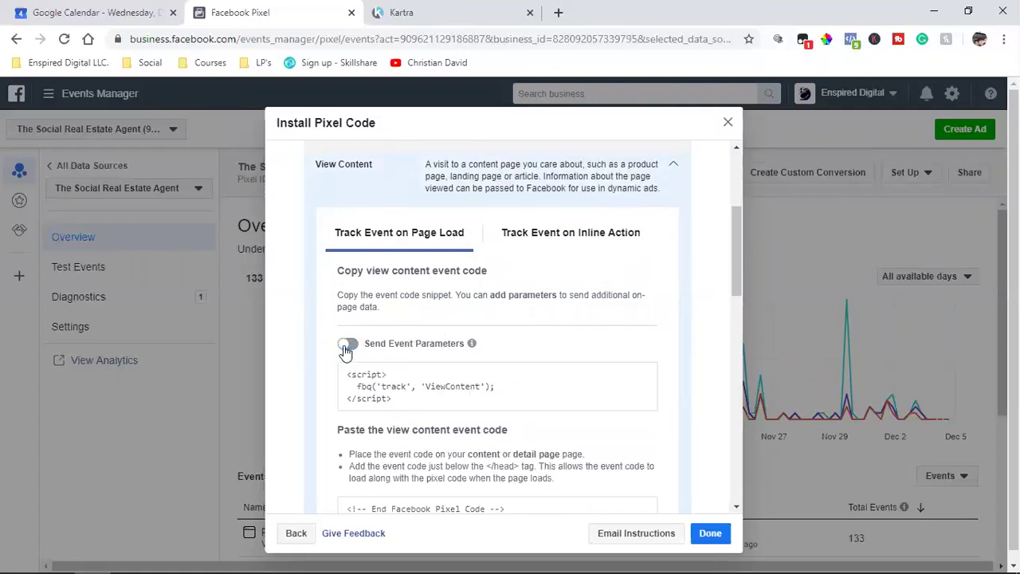
click(507, 396)
click(710, 534)
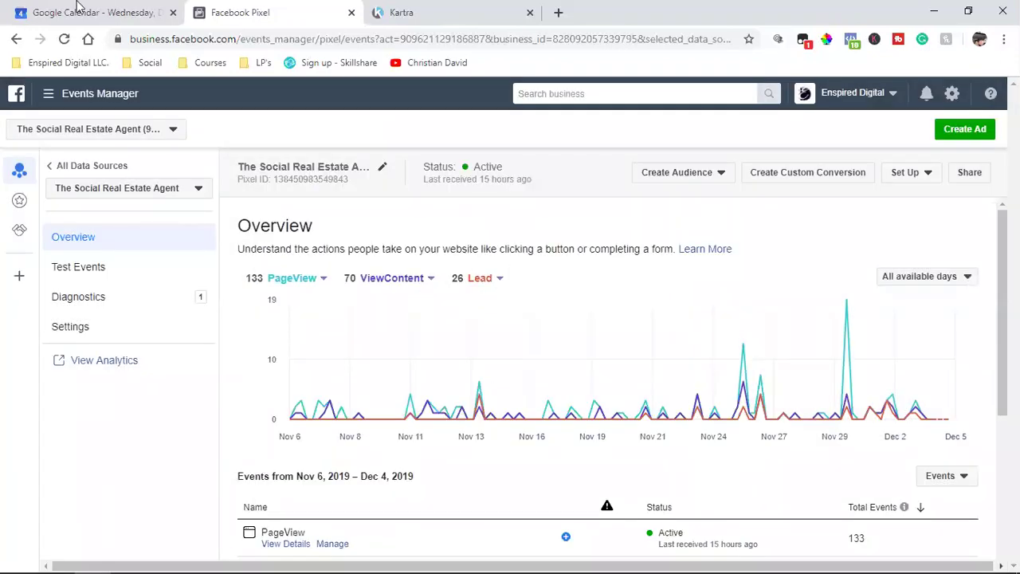
Paste the ViewContent code below the pixel code in Kartra's Facebook ads field, copy it all, and apply
click(388, 12)
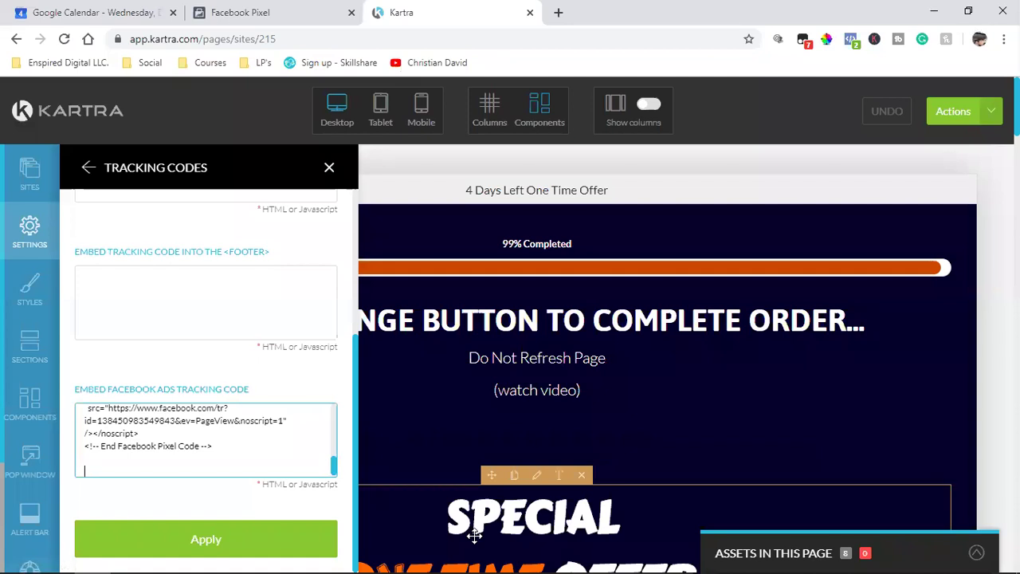
key(ctrl+v)
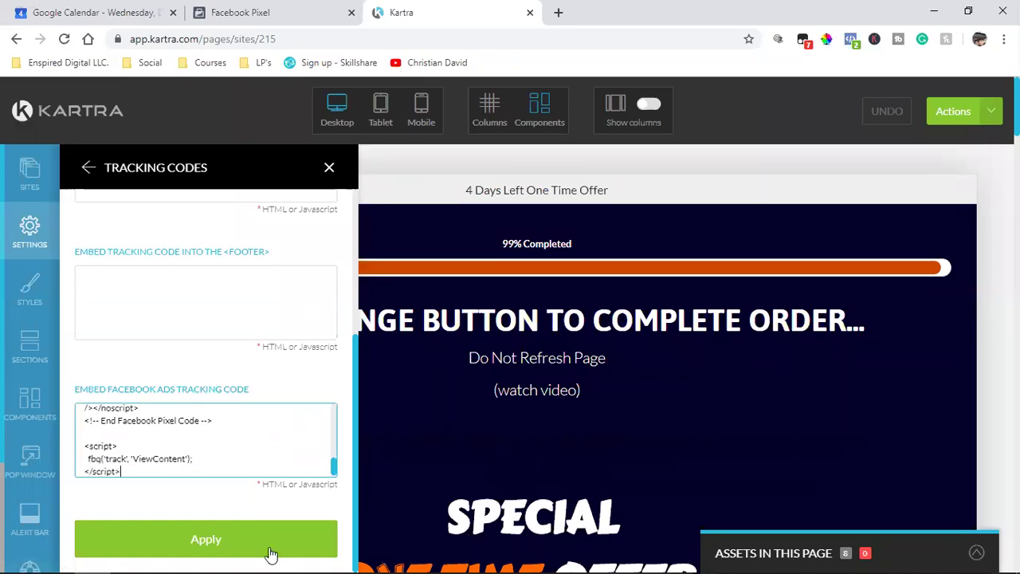
drag(140, 475, 58, 363)
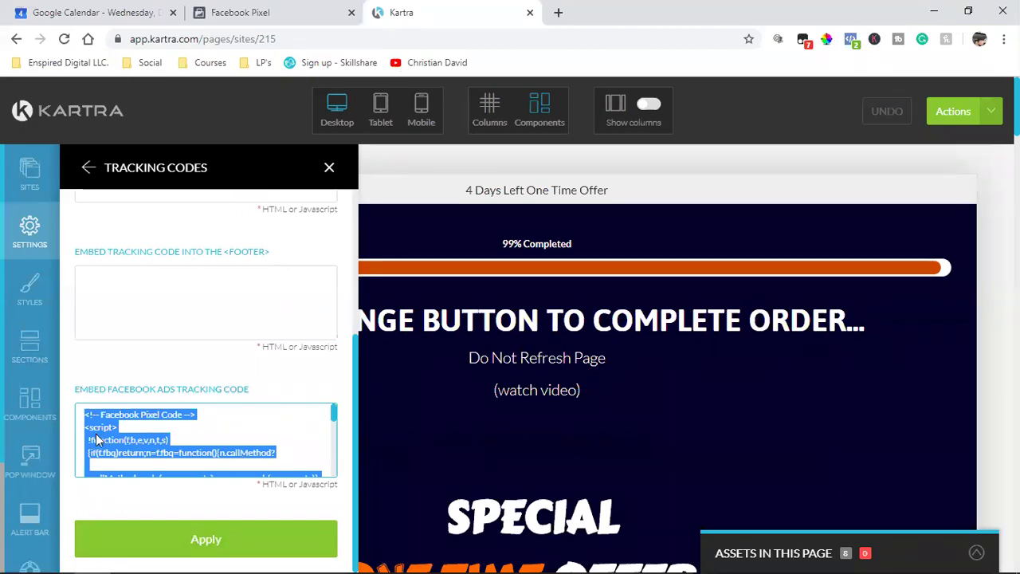
right_click(96, 435)
click(152, 243)
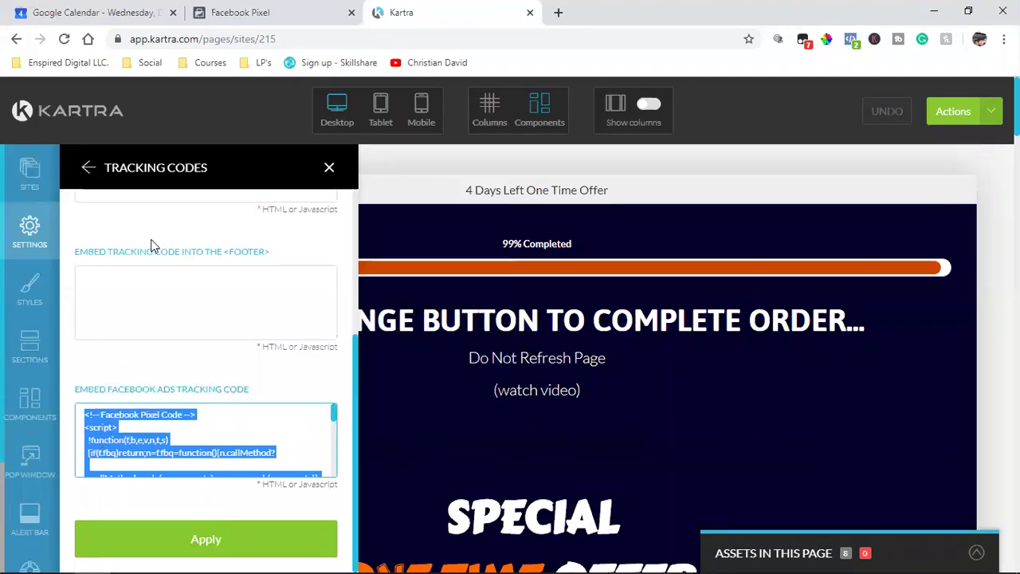
click(203, 541)
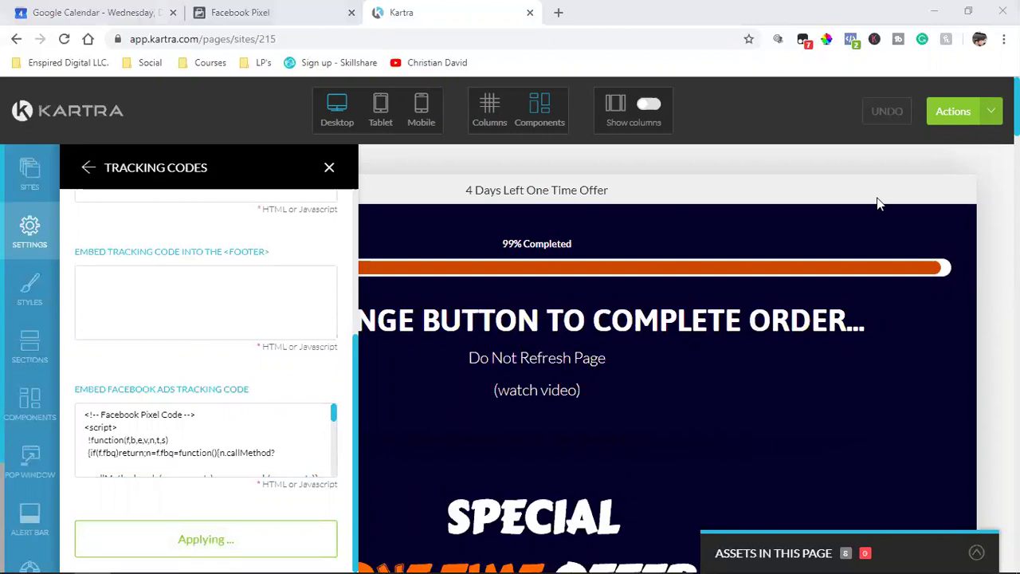
Save progress, publish the page live, and show its direct page link
click(985, 112)
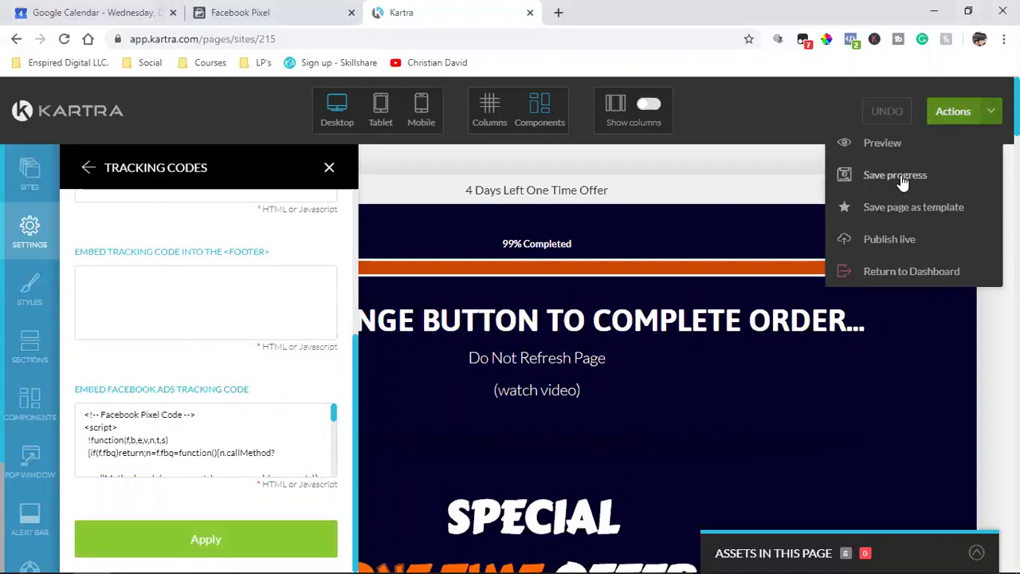
click(901, 177)
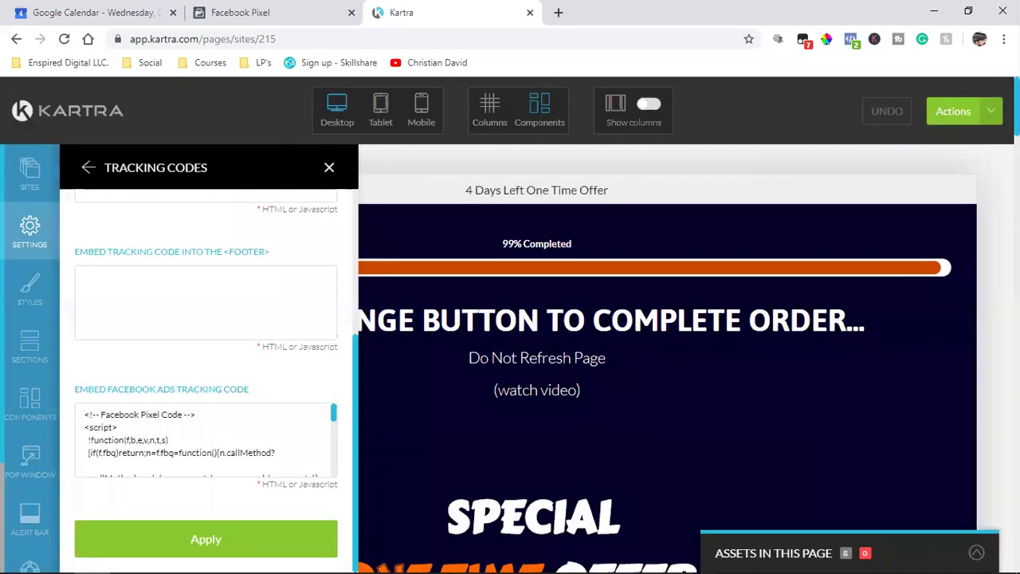
click(987, 112)
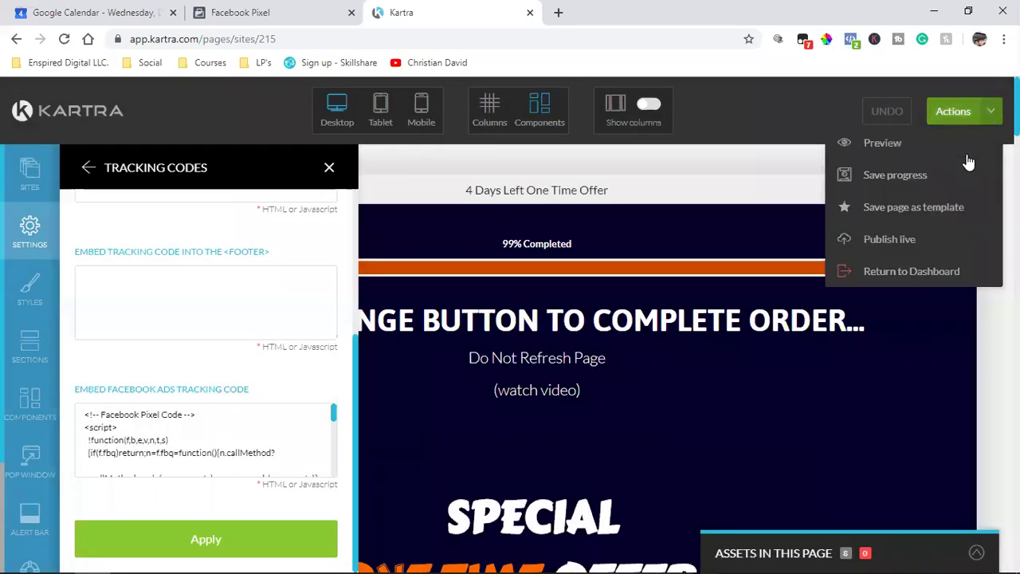
click(874, 239)
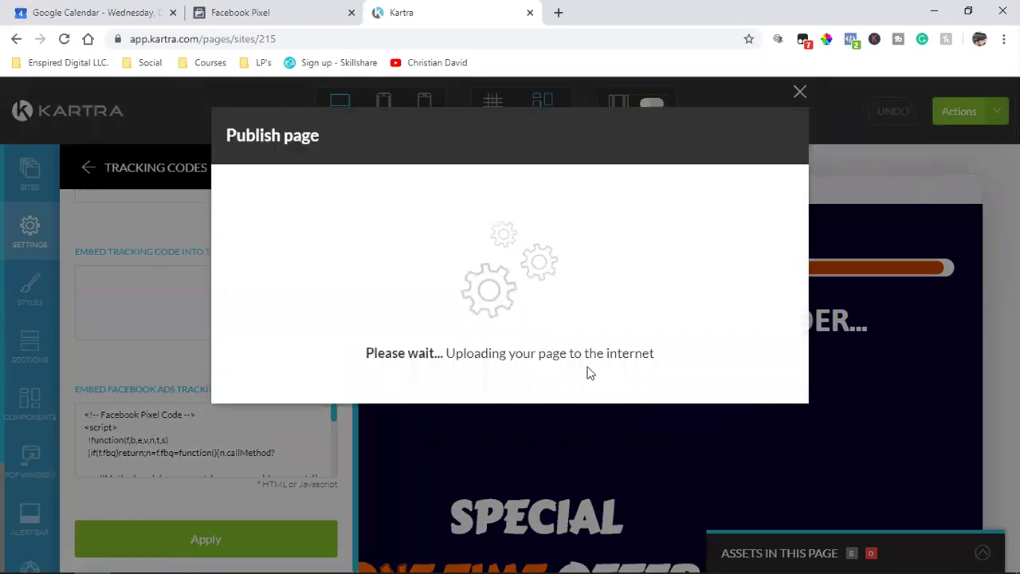
click(334, 289)
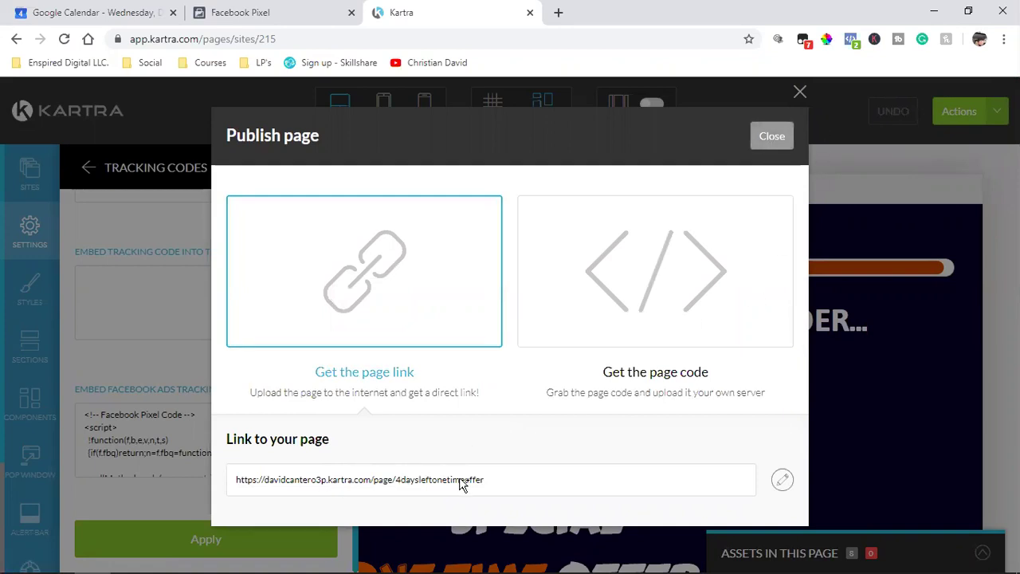
Pick the thesocialrealestateagent.com domain without saving it, then publish the page live again
click(782, 479)
click(348, 481)
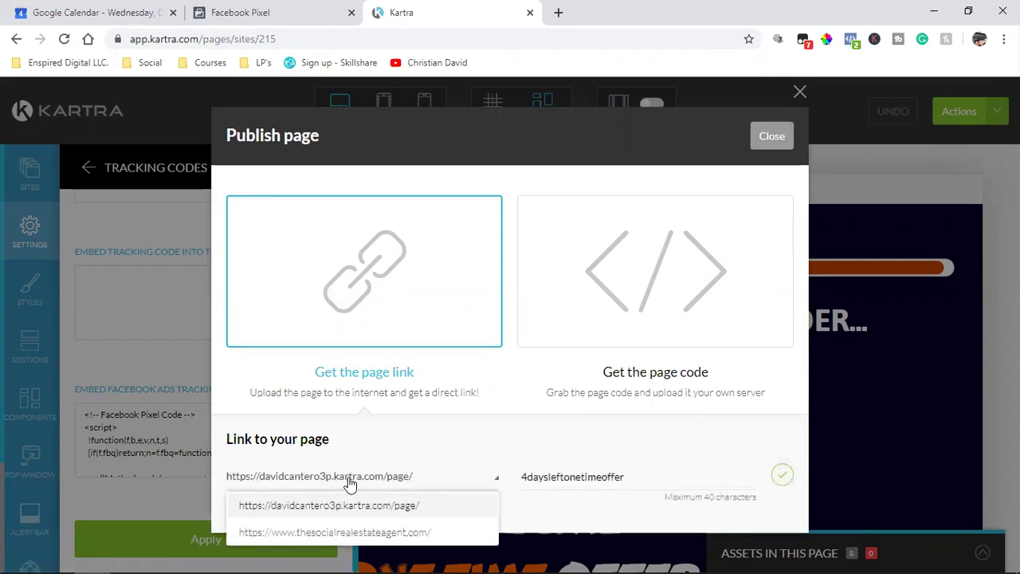
click(319, 532)
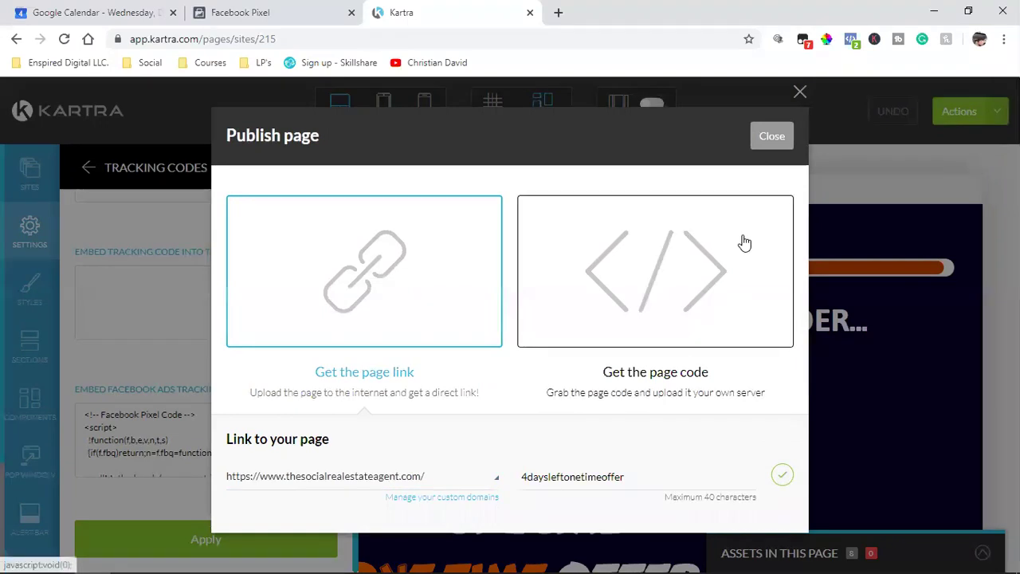
click(768, 137)
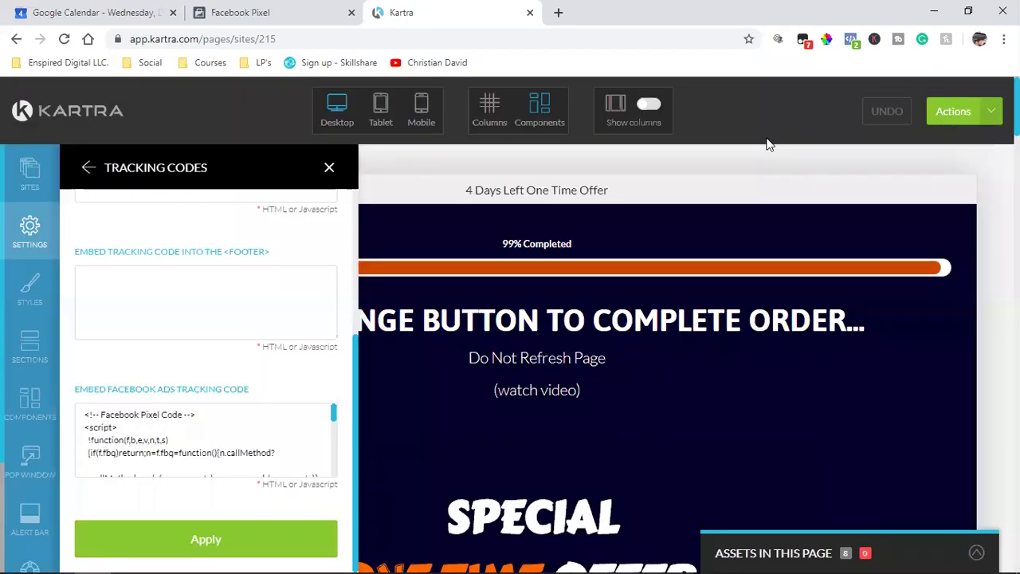
click(983, 110)
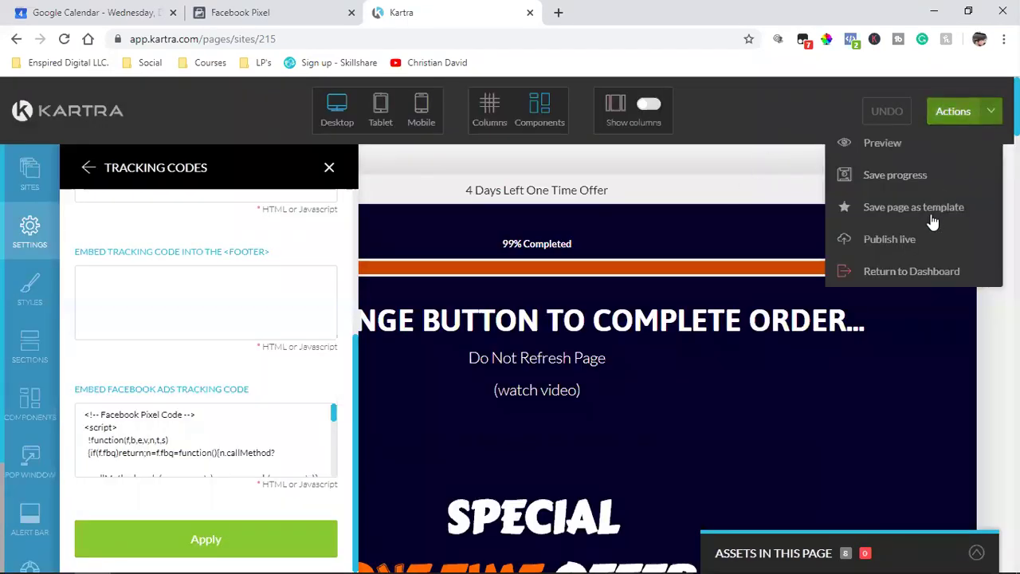
click(910, 243)
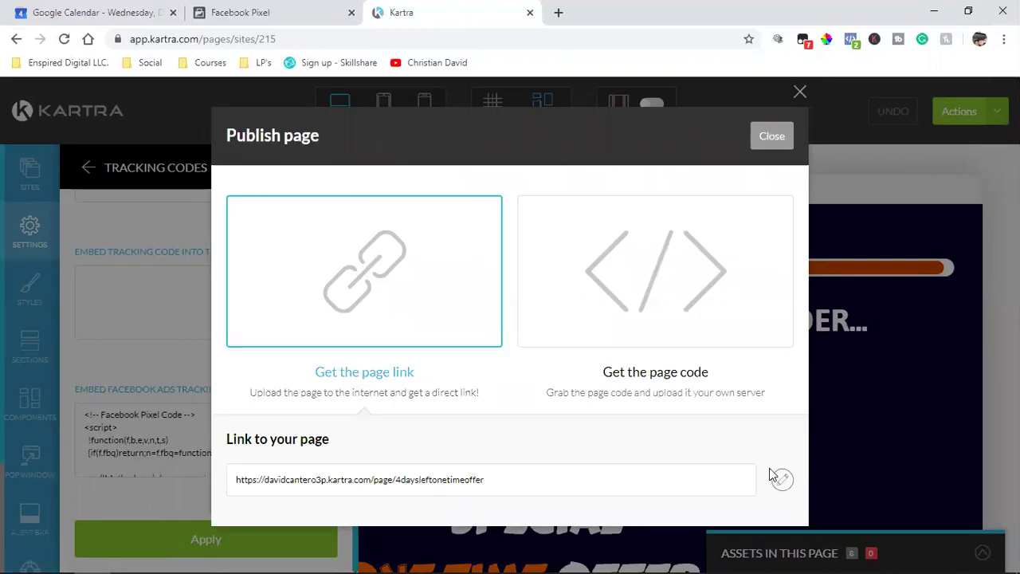
Save the page link on thesocialrealestateagent.com as /4daysleftonetimeoffer and close the publish window
click(783, 481)
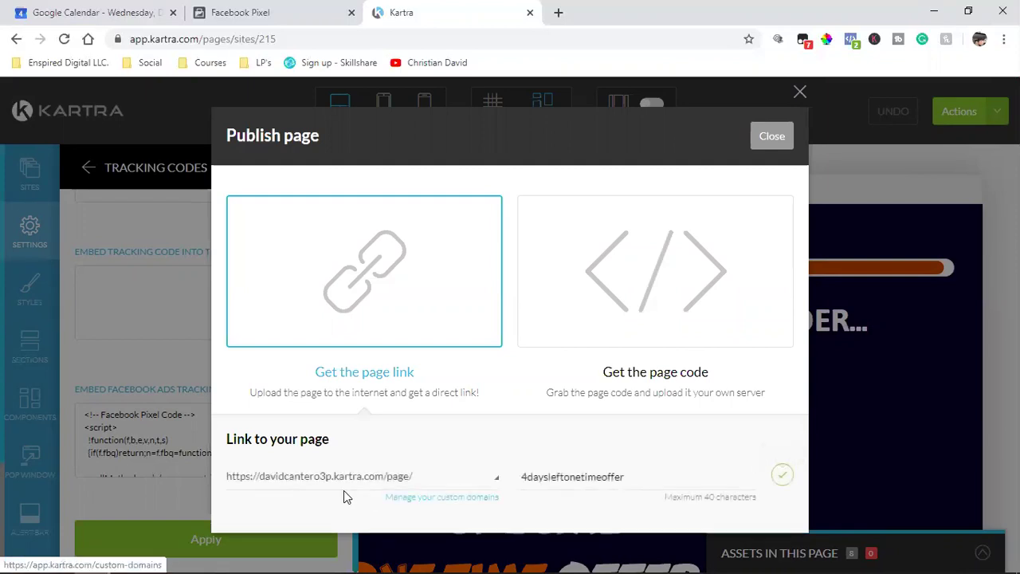
click(330, 478)
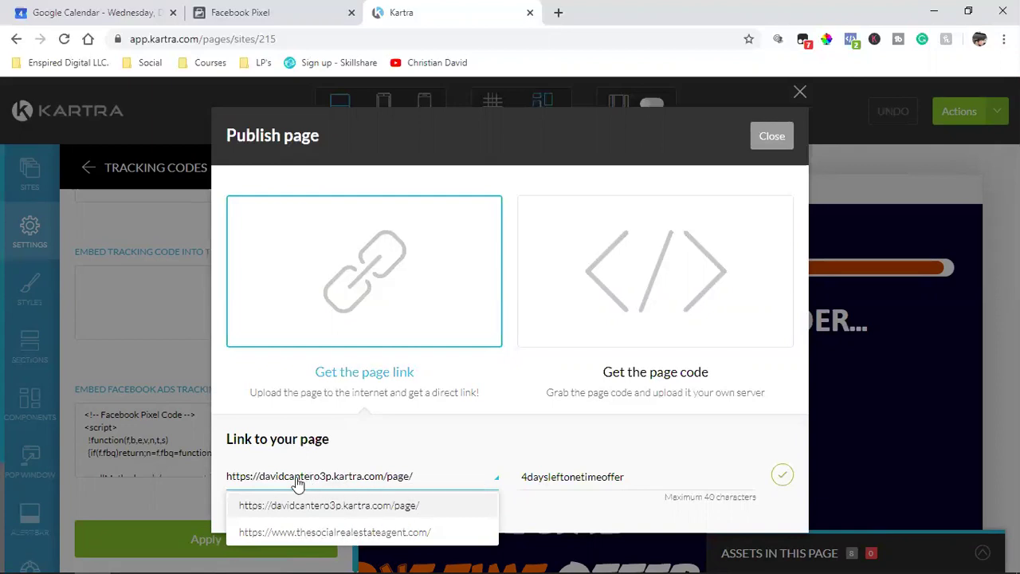
click(330, 532)
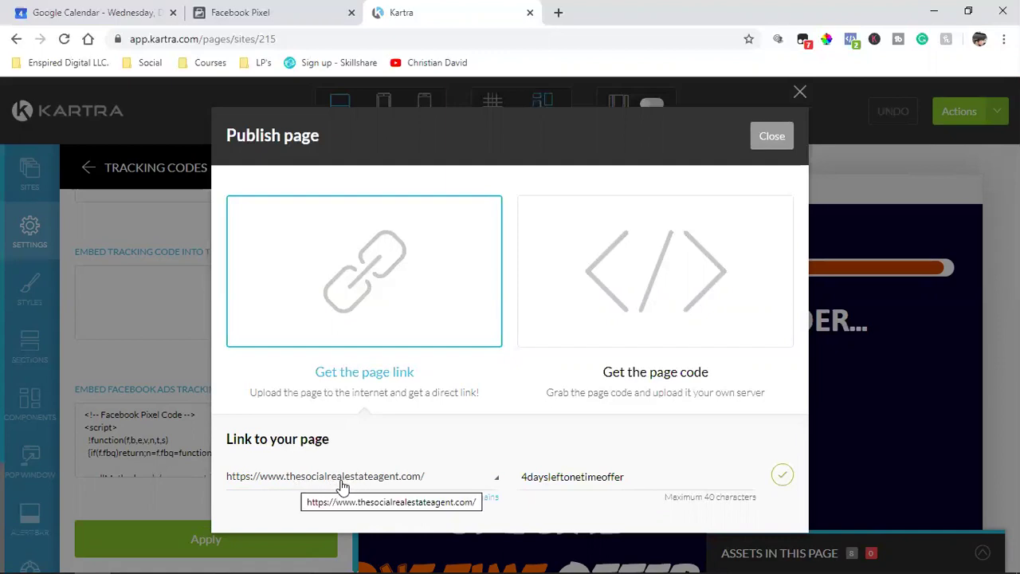
click(784, 478)
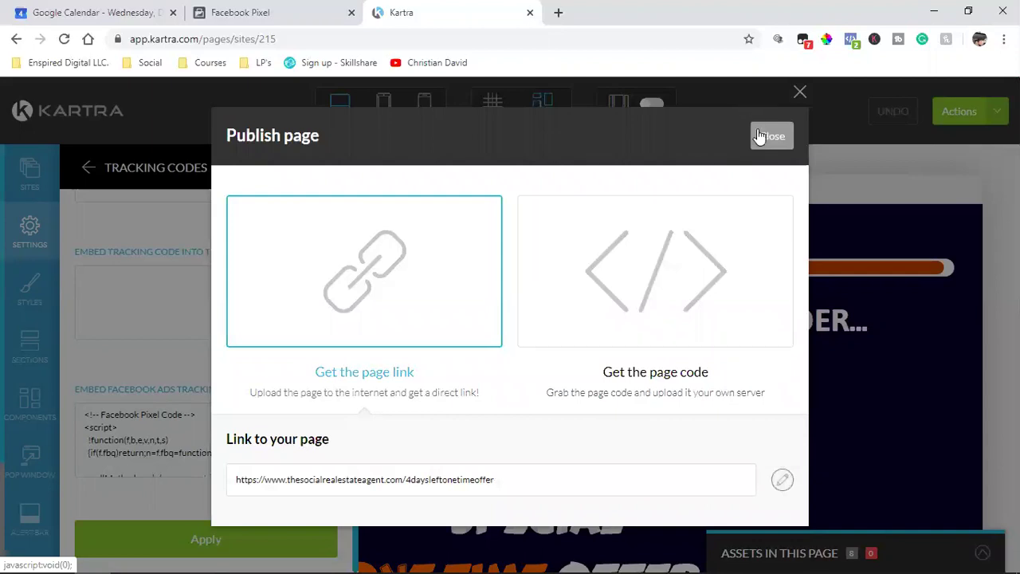
click(762, 136)
Leave the page editor and return to the Kartra dashboard
click(956, 112)
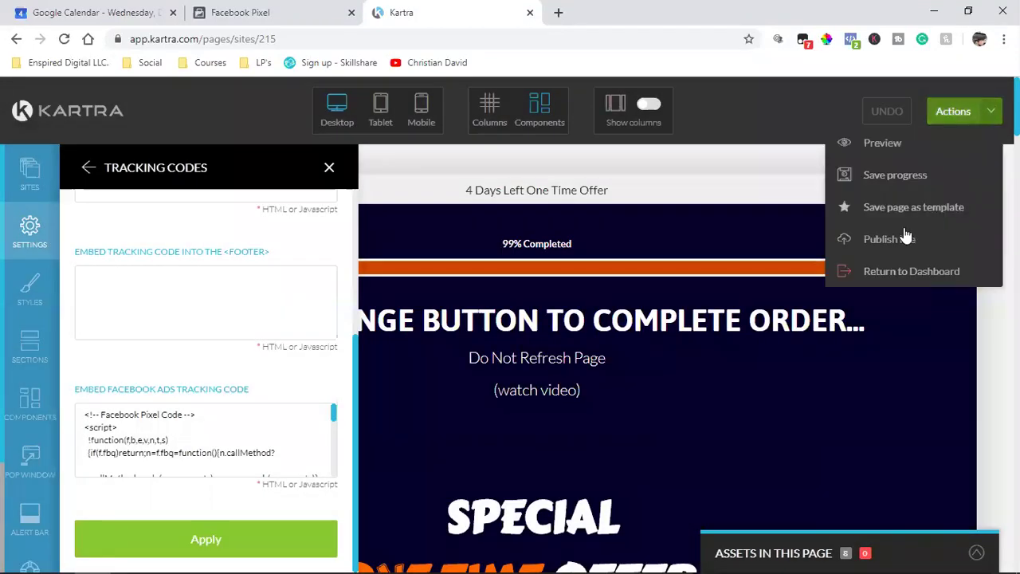
click(883, 271)
click(647, 136)
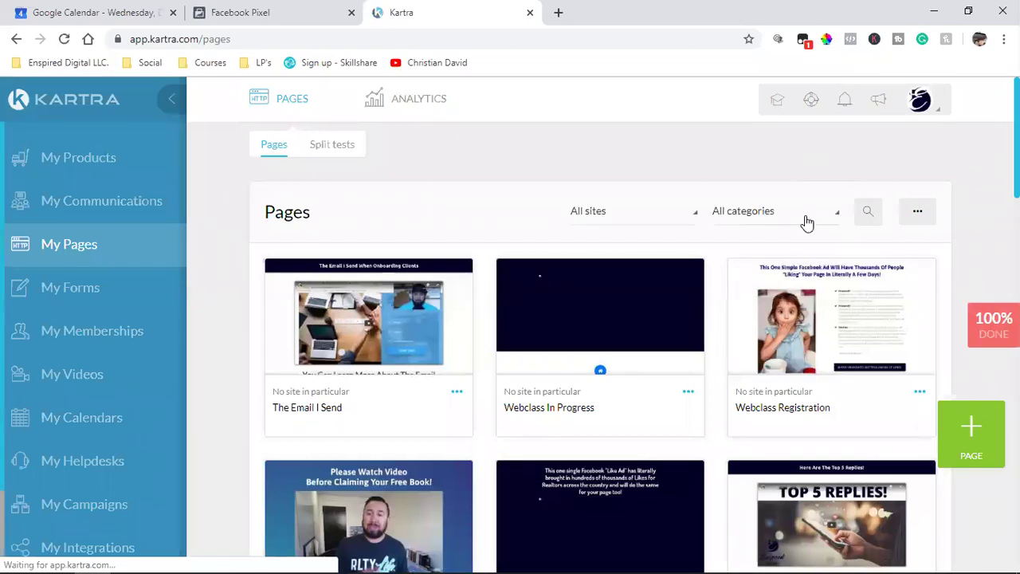
Filter pages to the 4 Day Cash Machine category and open the Like Ad Webclass card's menu
click(805, 218)
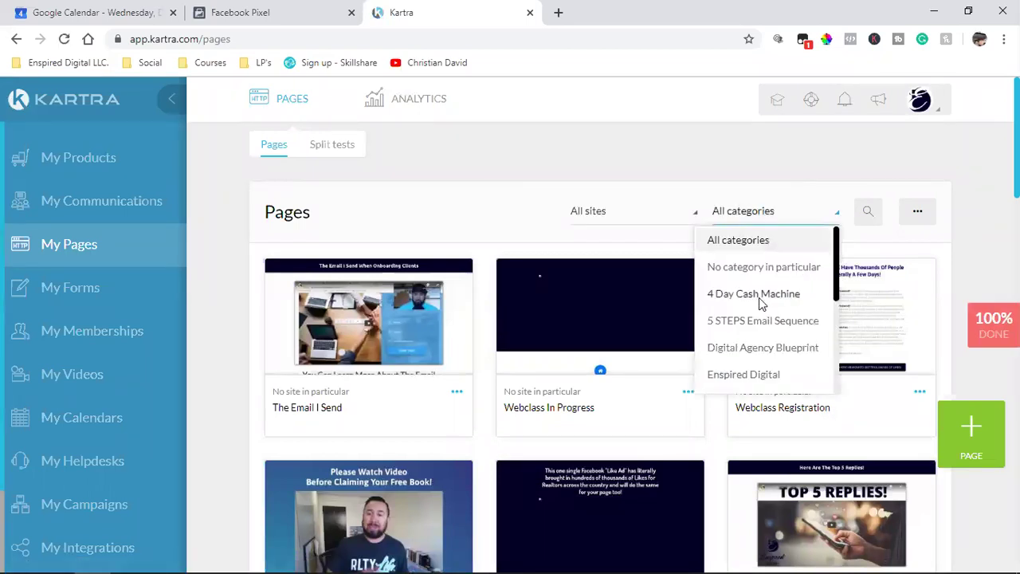
click(761, 295)
click(455, 393)
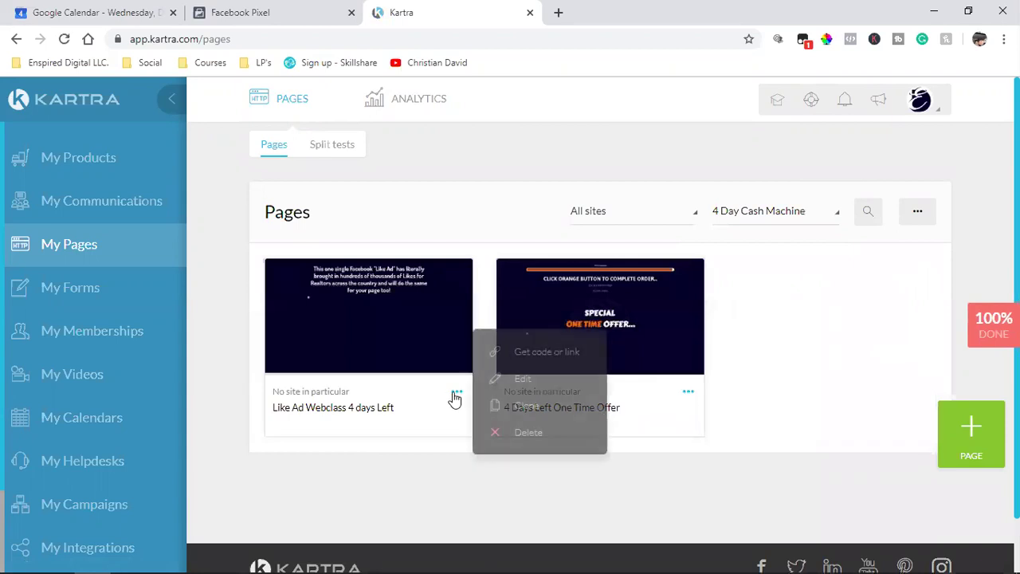
Edit the Like Ad Webclass 4 days Left page from its card menu
click(537, 380)
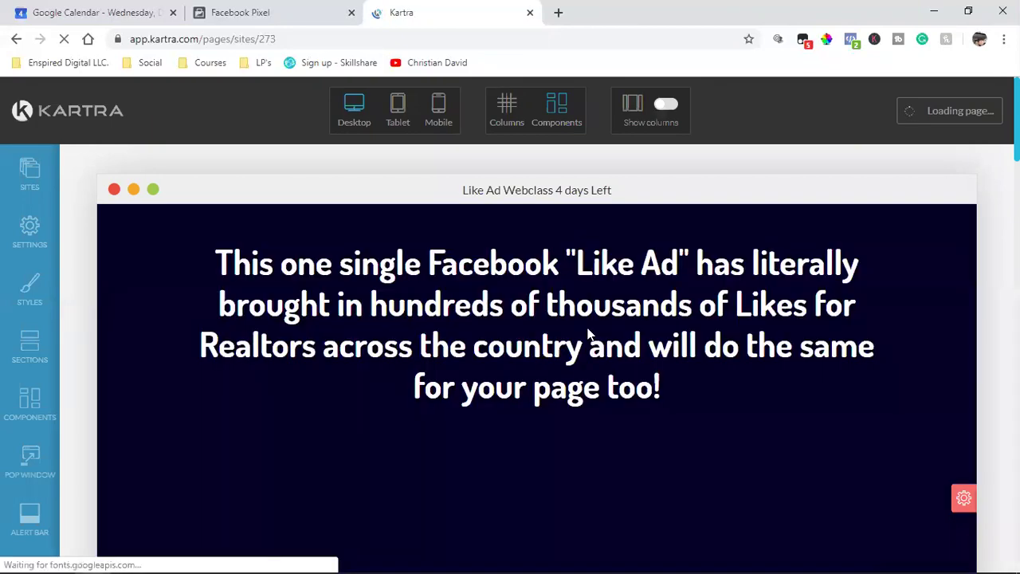
Overwrite the Facebook ads tracking code with the pixel code plus ViewContent event script
click(28, 231)
click(29, 233)
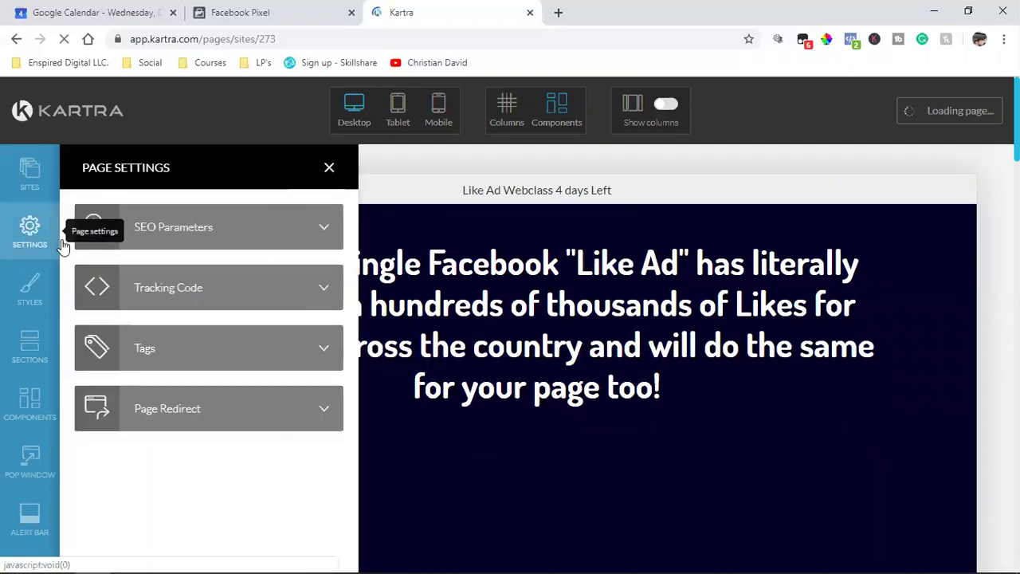
click(224, 292)
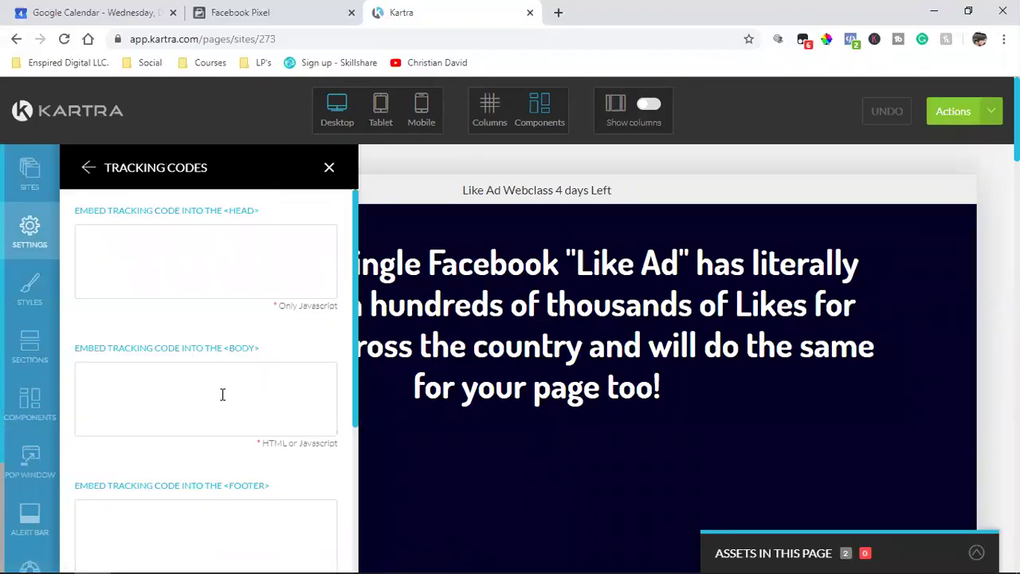
scroll(192, 396, down, 5)
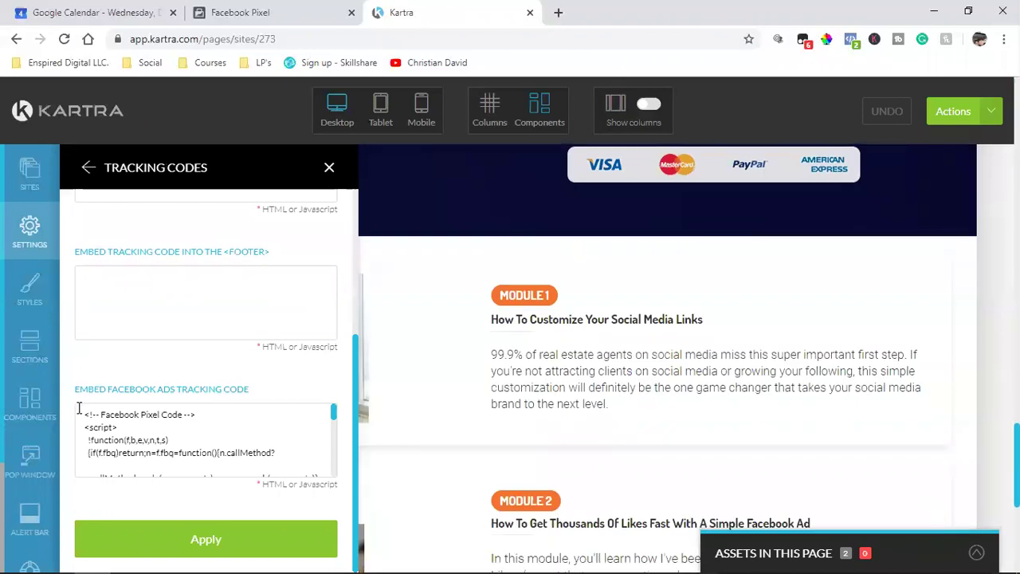
click(82, 415)
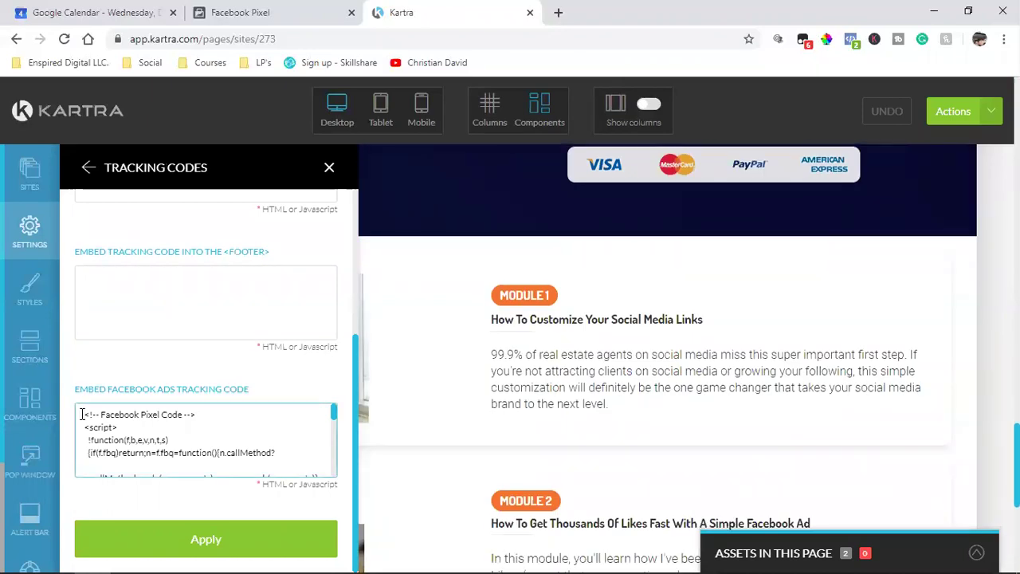
drag(82, 415, 221, 512)
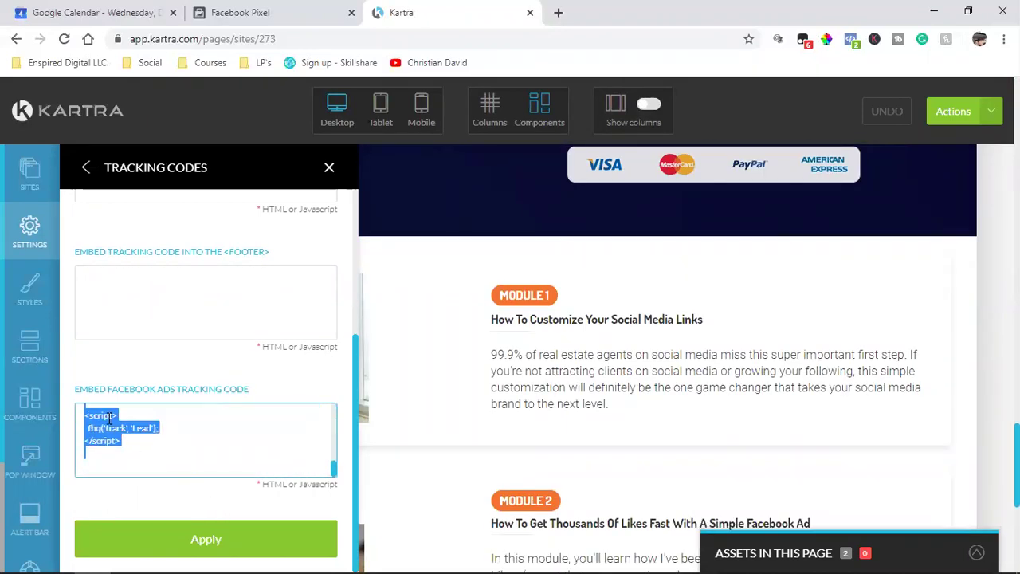
text(<script>   fbq('track', 'ViewContent'); </script>)
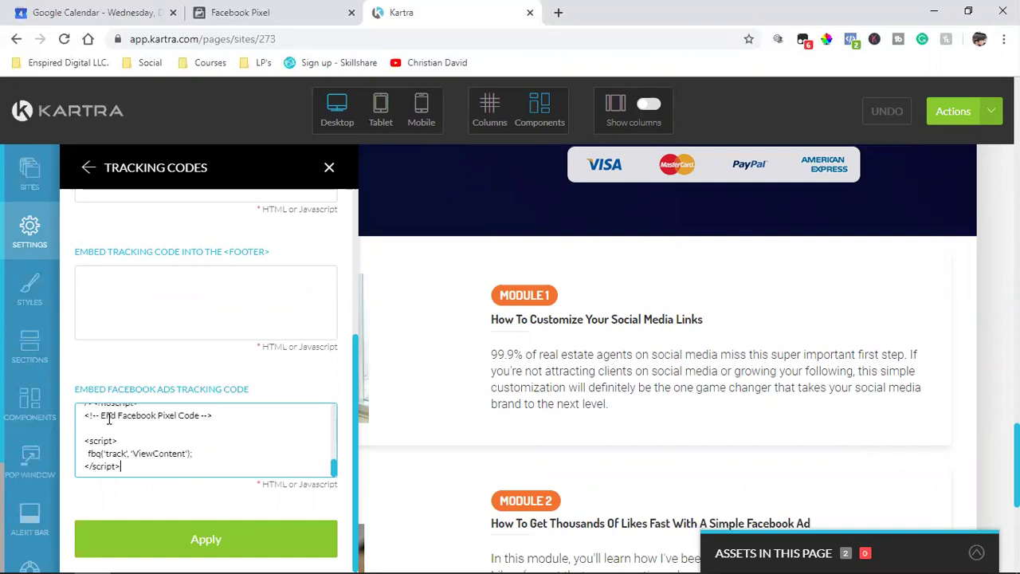
Apply the new tracking code, save progress, and publish the page live
click(200, 538)
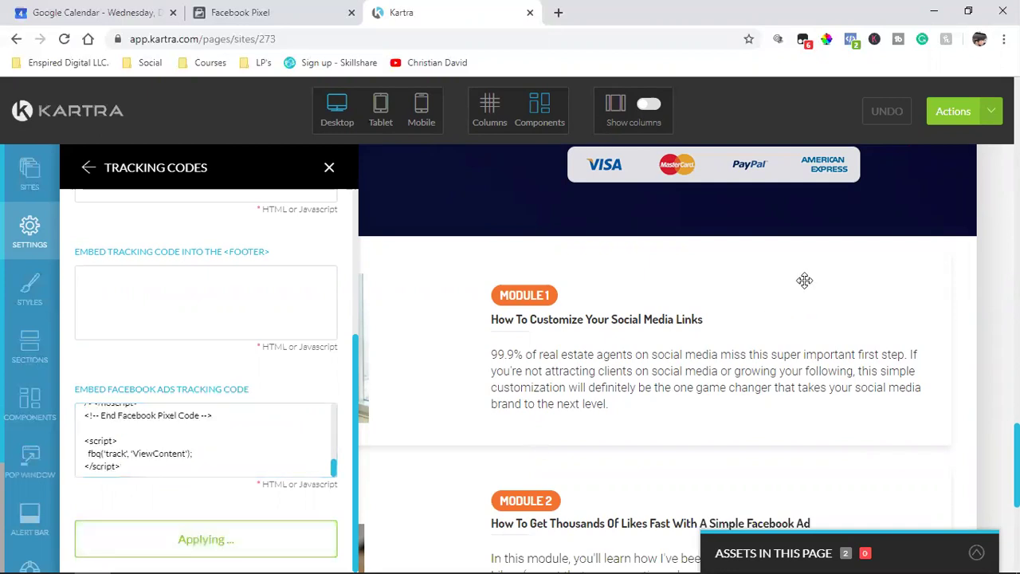
click(993, 110)
click(902, 174)
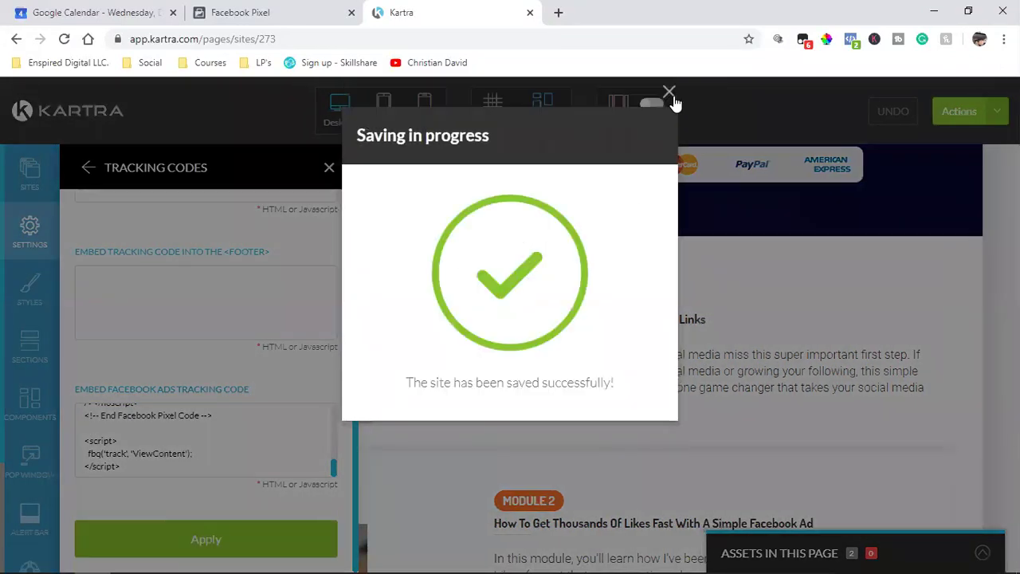
click(668, 93)
click(960, 111)
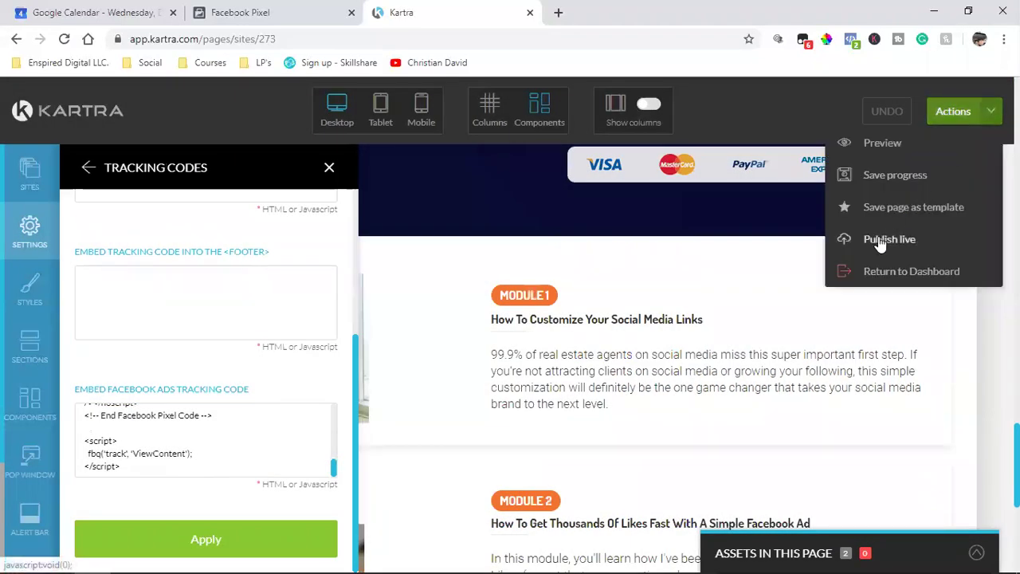
click(884, 239)
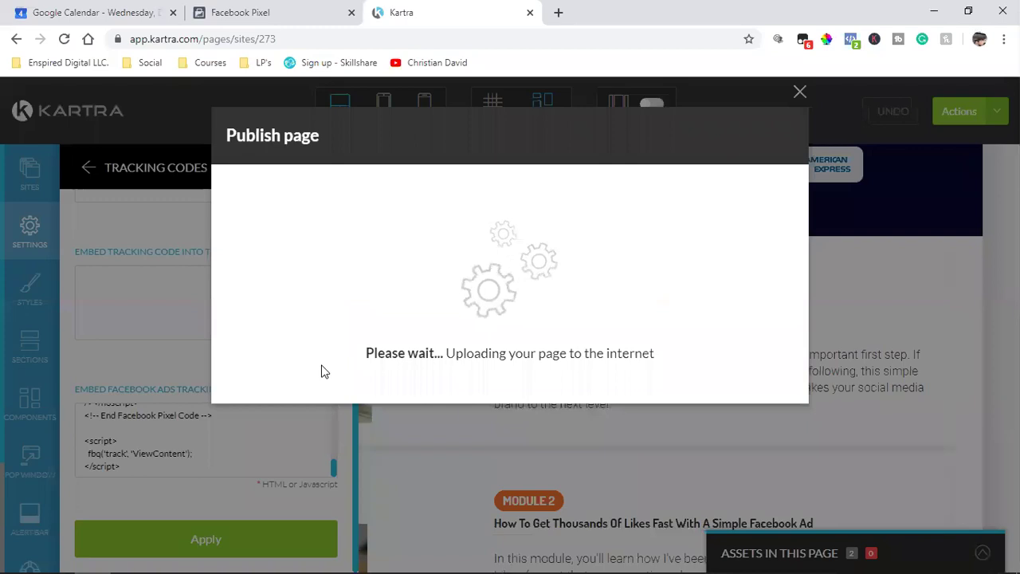
Move the page link to thesocialrealestateagent.com/4daysleft and close the publish dialog
click(366, 392)
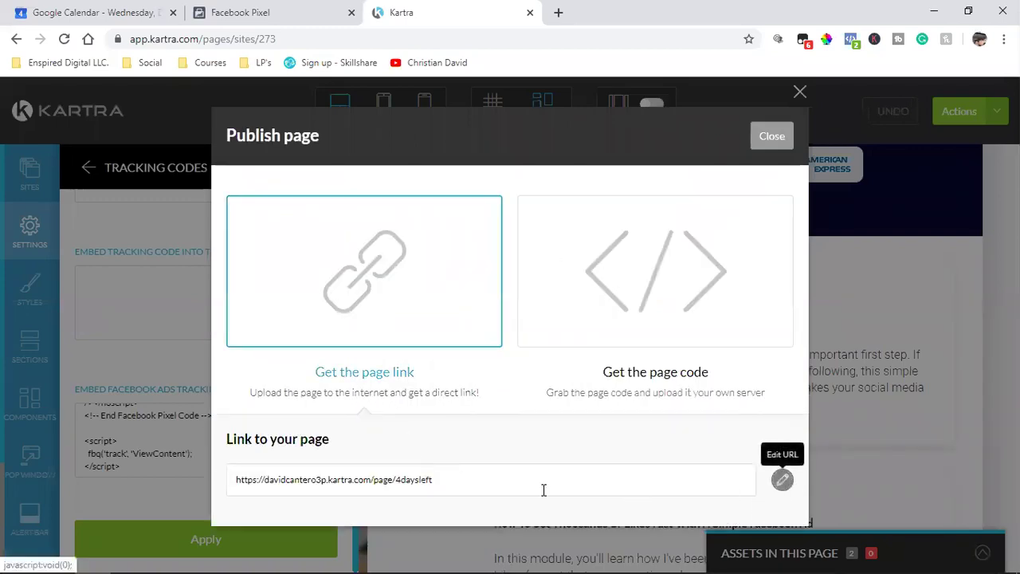
click(781, 479)
click(330, 491)
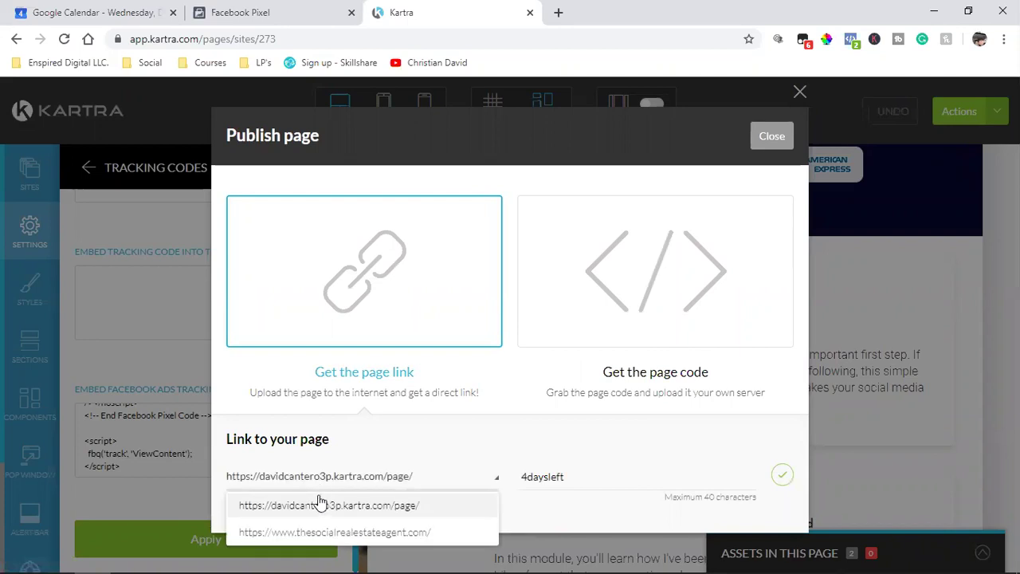
click(282, 532)
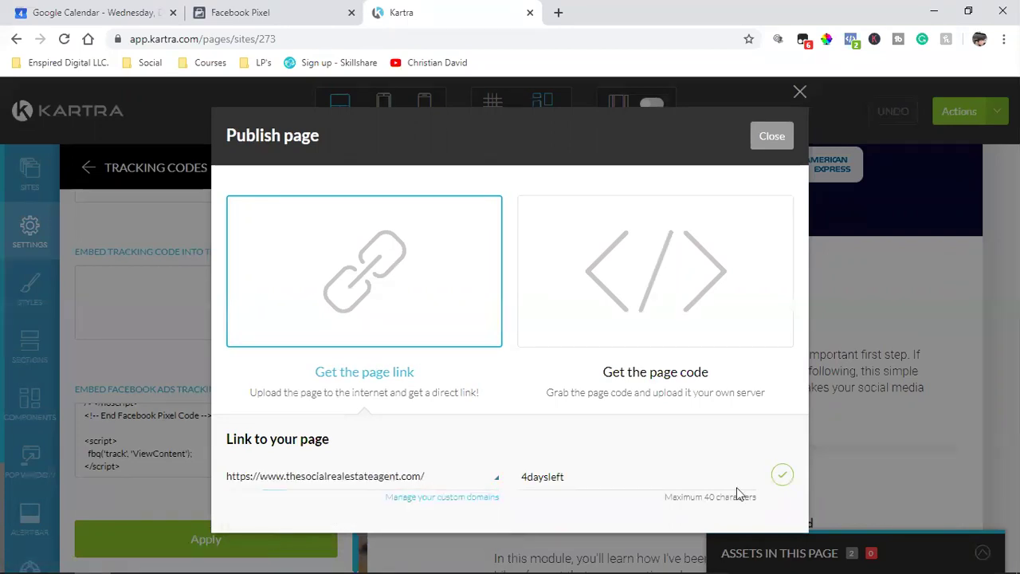
click(781, 475)
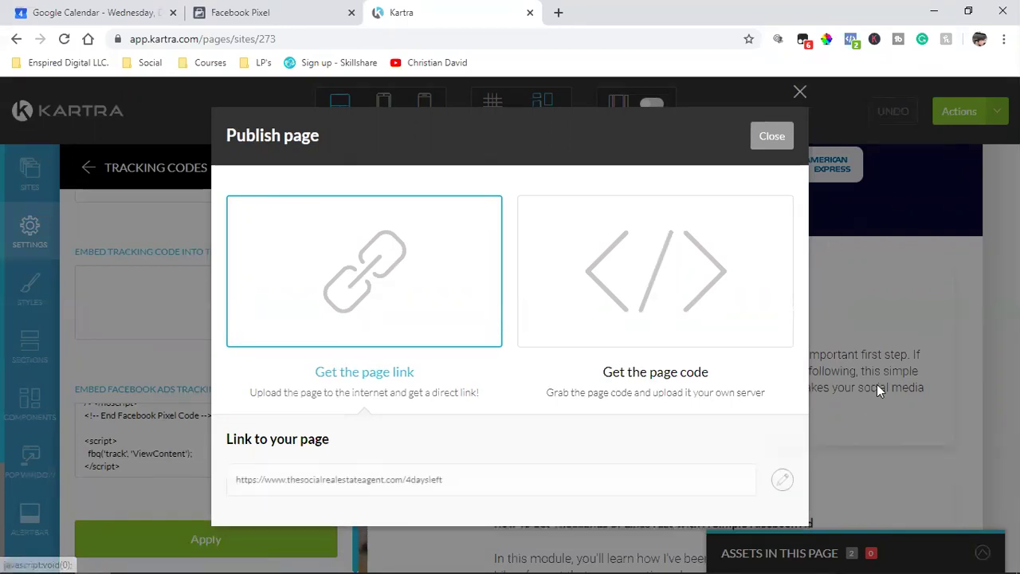
click(773, 138)
Return from the editor to the Kartra dashboard
click(989, 114)
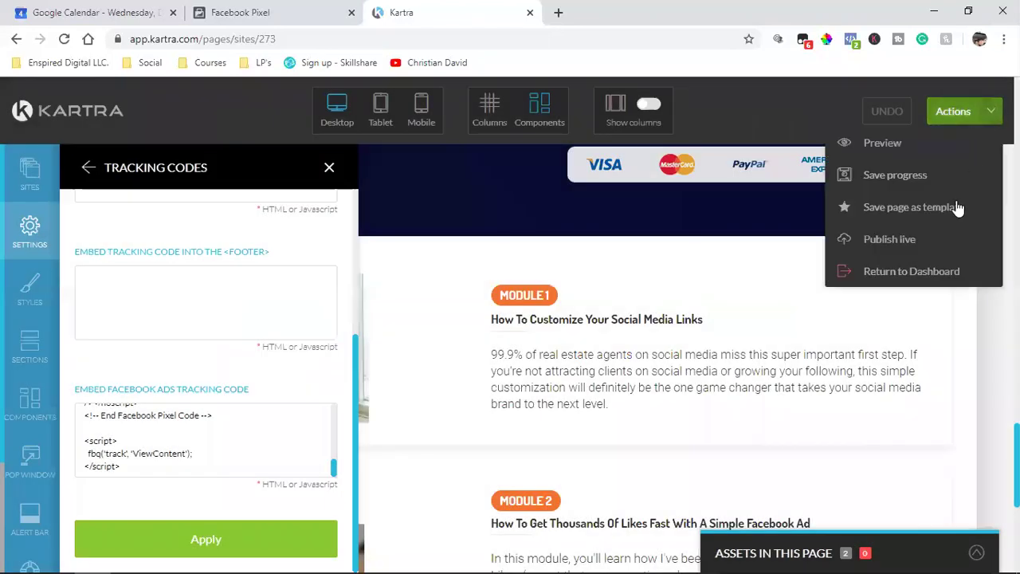
click(900, 268)
click(646, 137)
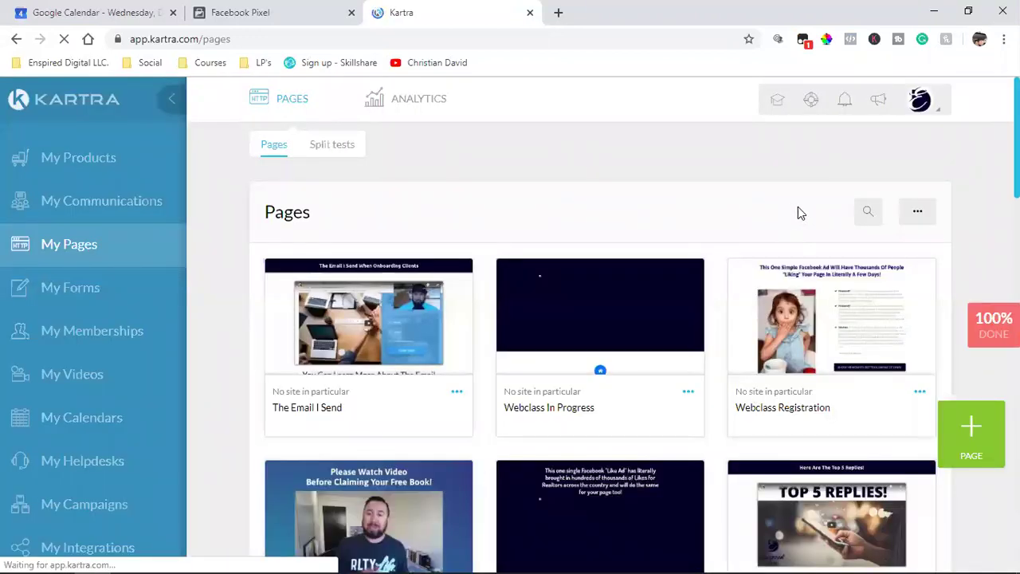
Filter the pages list to 5 STEPS Email Sequence to show STEP 1 through STEP 5
click(825, 211)
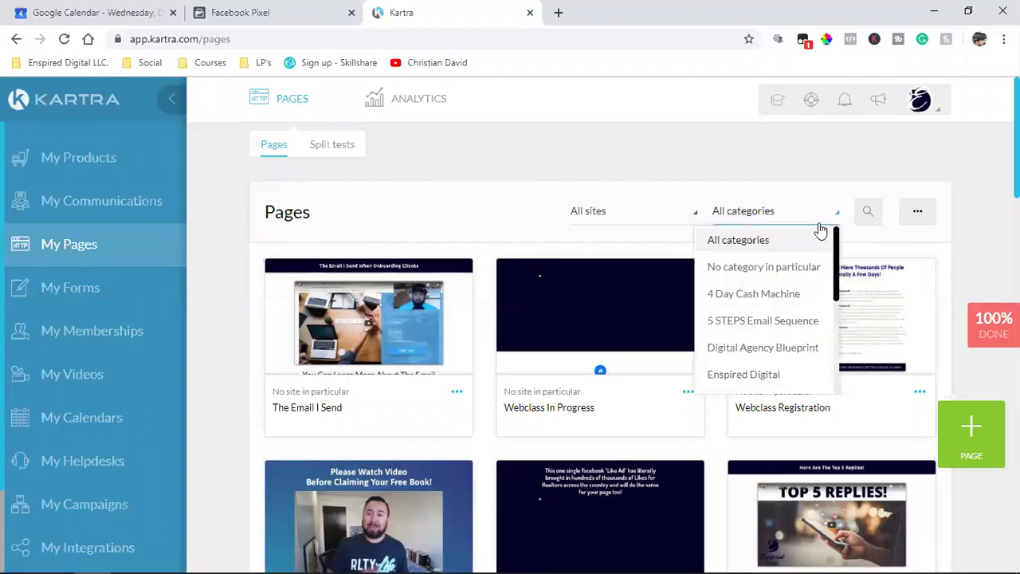
click(736, 321)
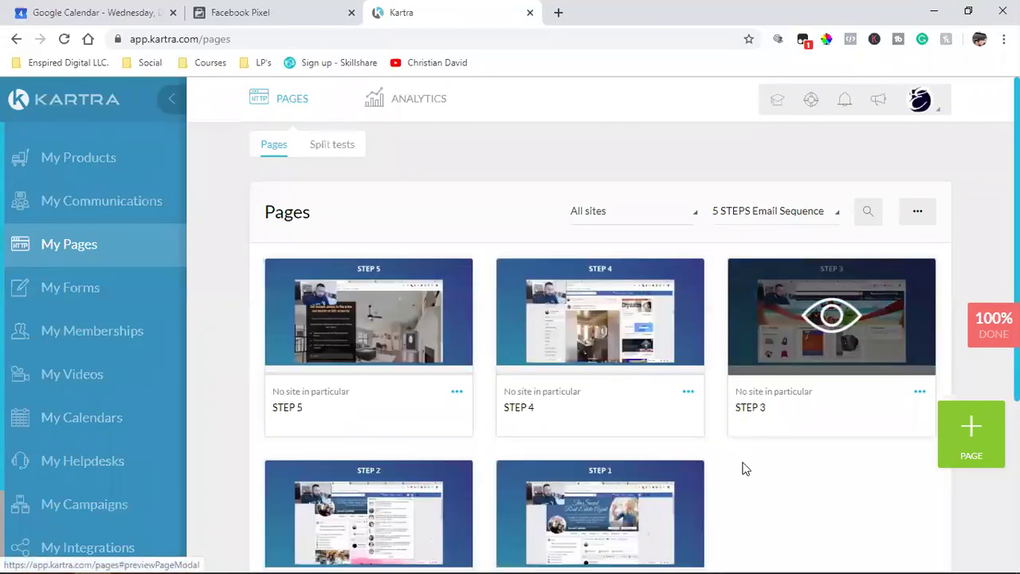
scroll(763, 508, down, 1)
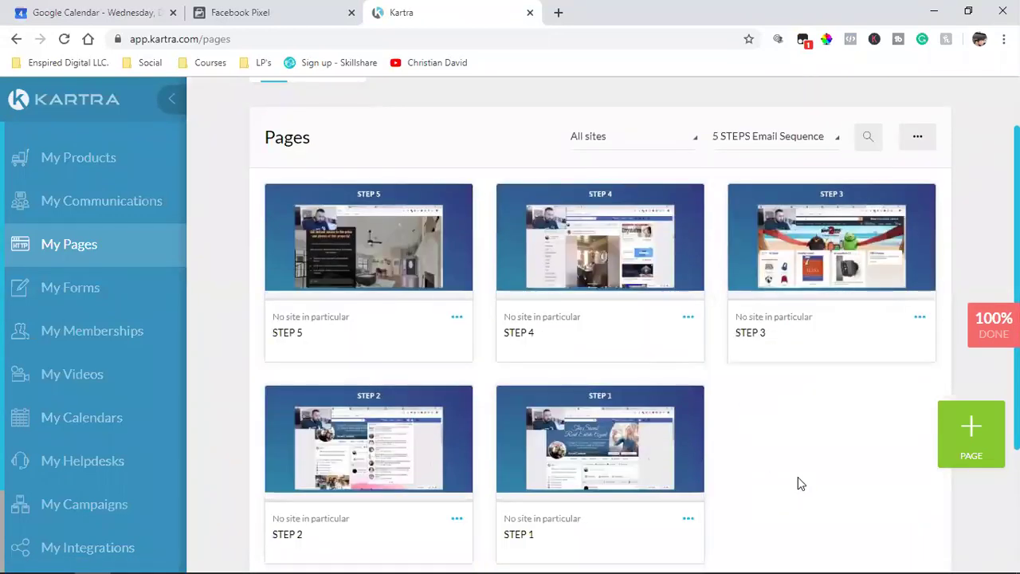